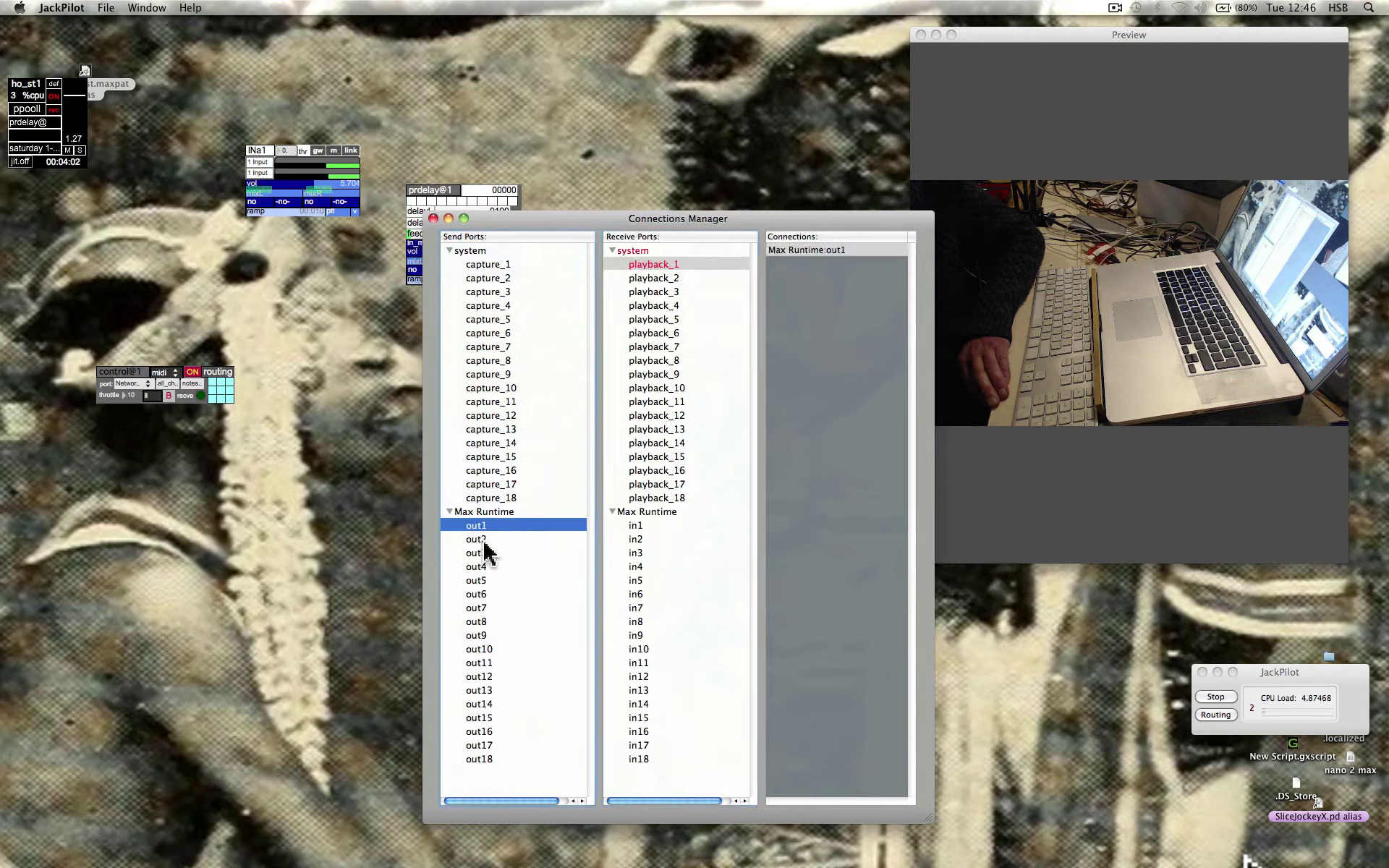
# Step: Connect Max Runtime's out2 send port to system playback_2 in the Connections Manager
pyautogui.click(482, 541)
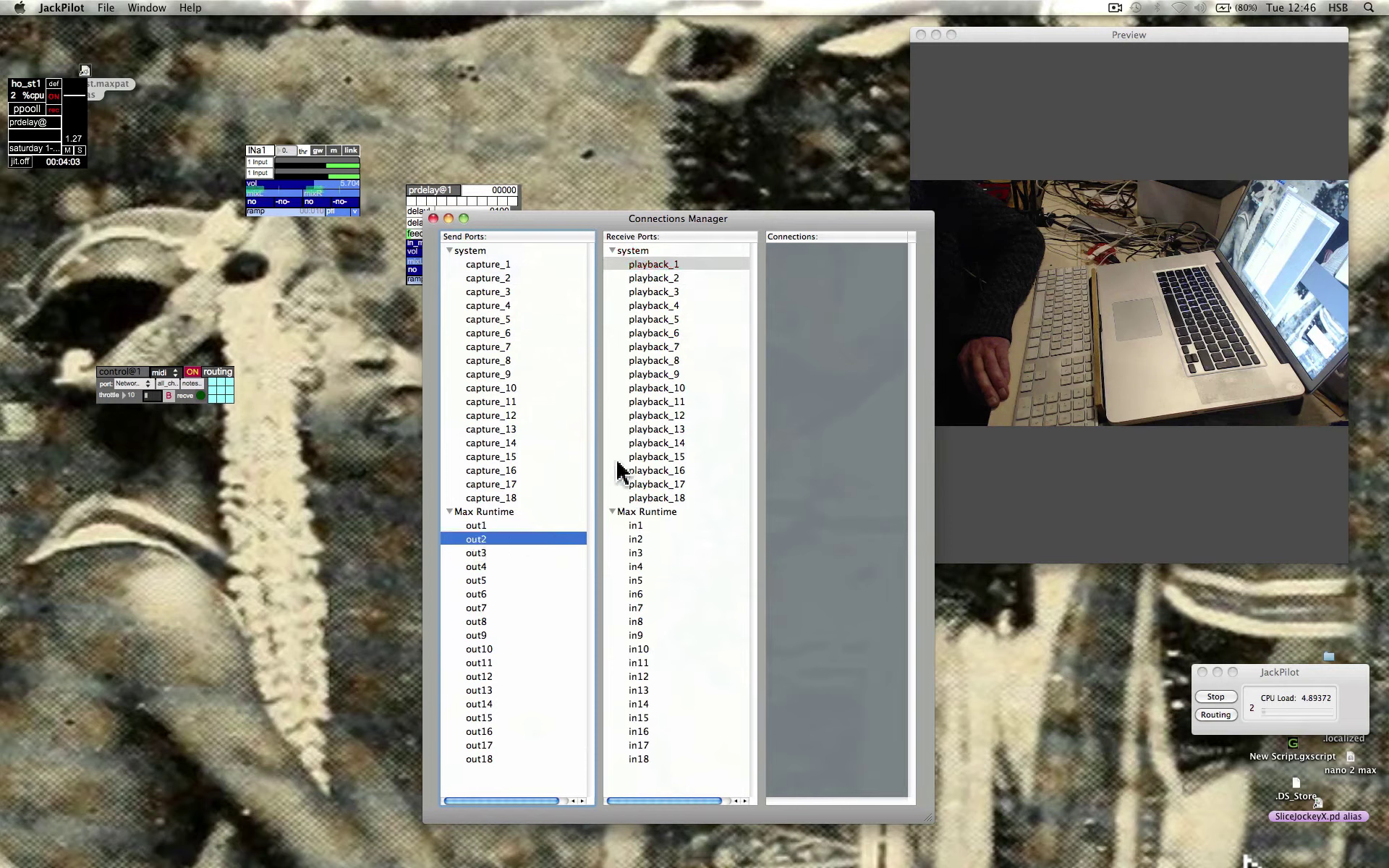
pyautogui.doubleClick(661, 277)
pyautogui.moveTo(535, 228)
pyautogui.mouseDown()
pyautogui.moveTo(603, 315)
pyautogui.moveTo(504, 233)
pyautogui.mouseUp()
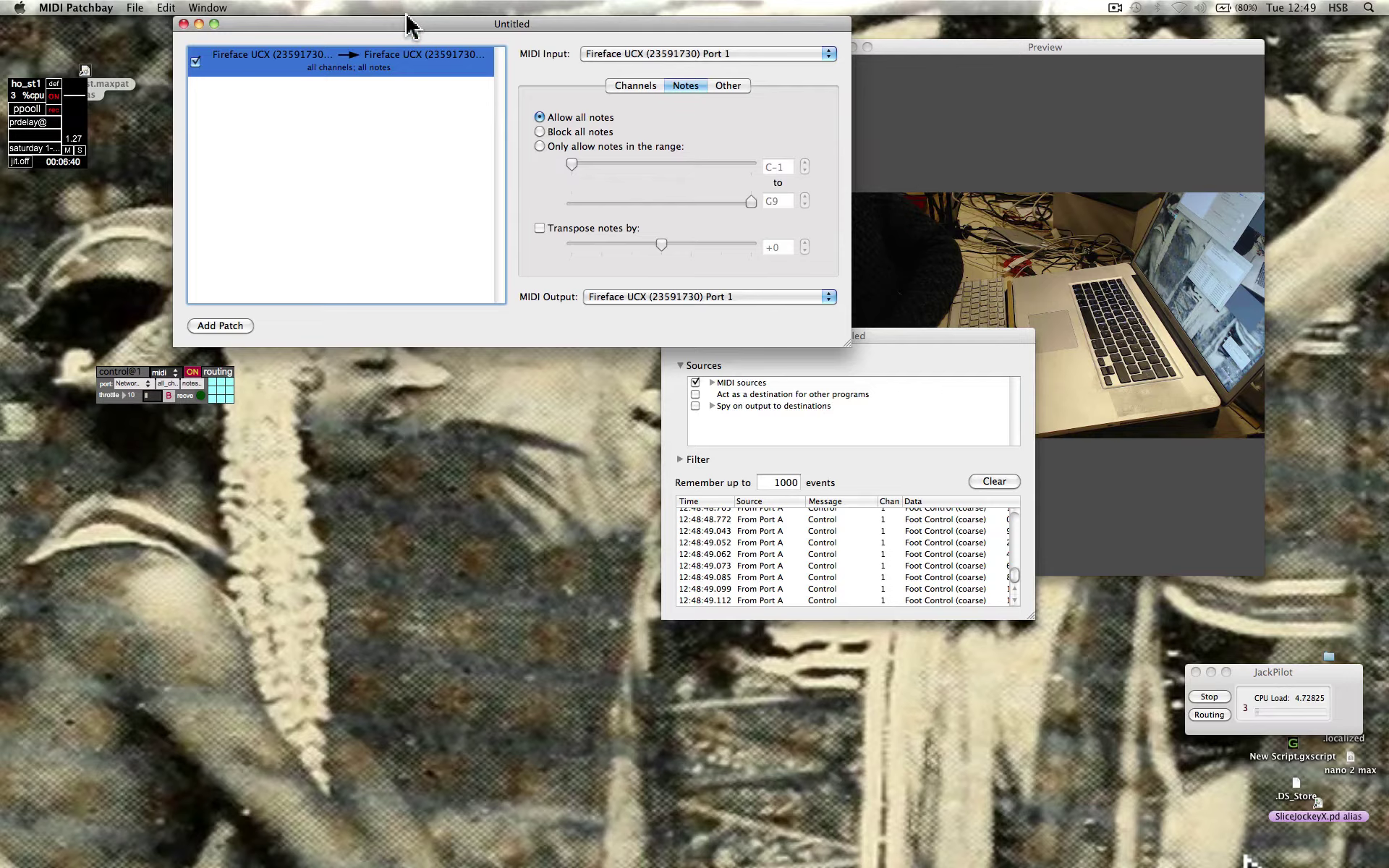
# Step: Set the patch input to MIDISPORT 2x2 Anni Port A and output to 'to Max Runtime 1'
pyautogui.moveTo(408, 29)
pyautogui.mouseDown()
pyautogui.moveTo(348, 392)
pyautogui.moveTo(314, 405)
pyautogui.moveTo(297, 480)
pyautogui.mouseUp()
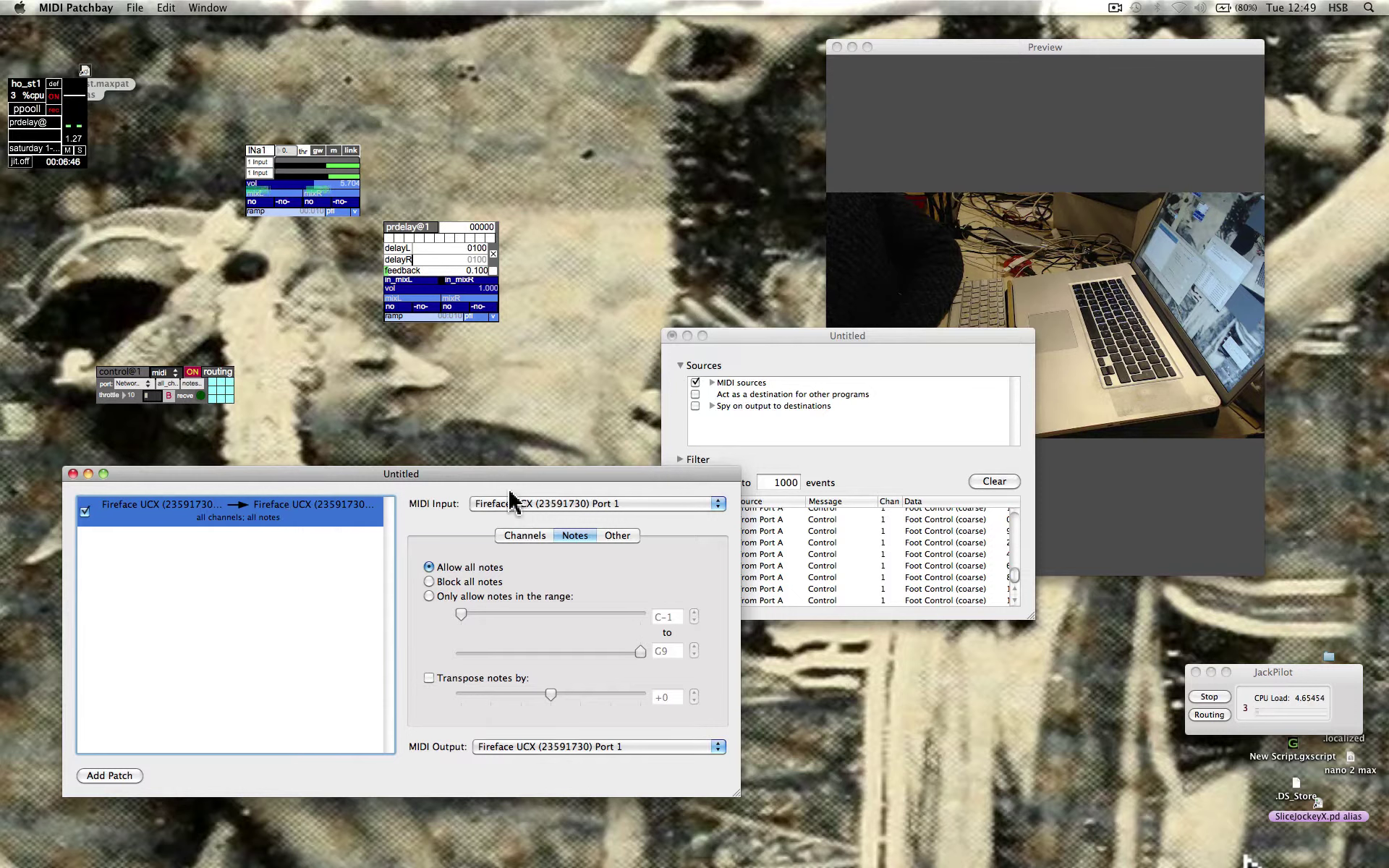
pyautogui.click(560, 512)
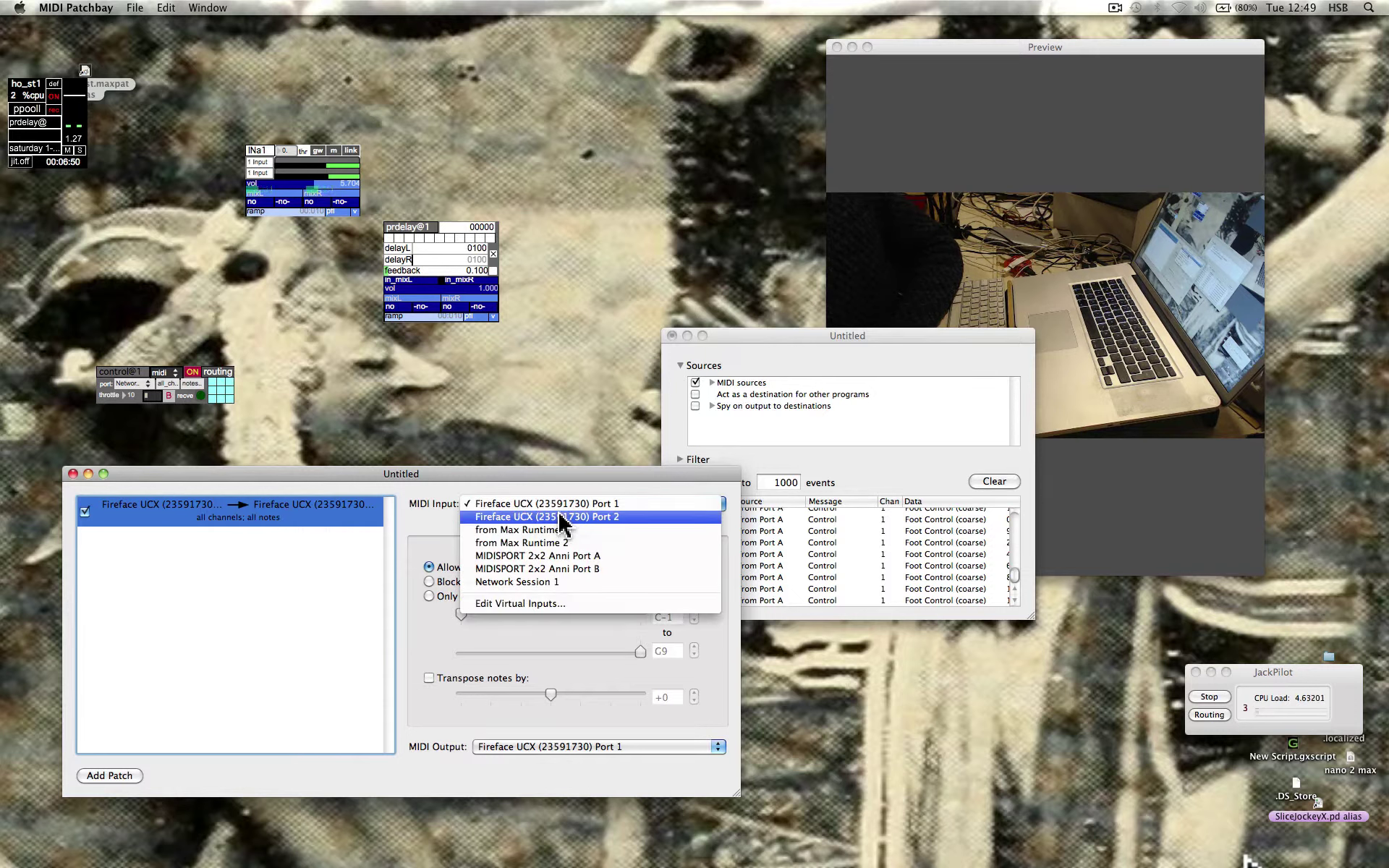
pyautogui.click(560, 558)
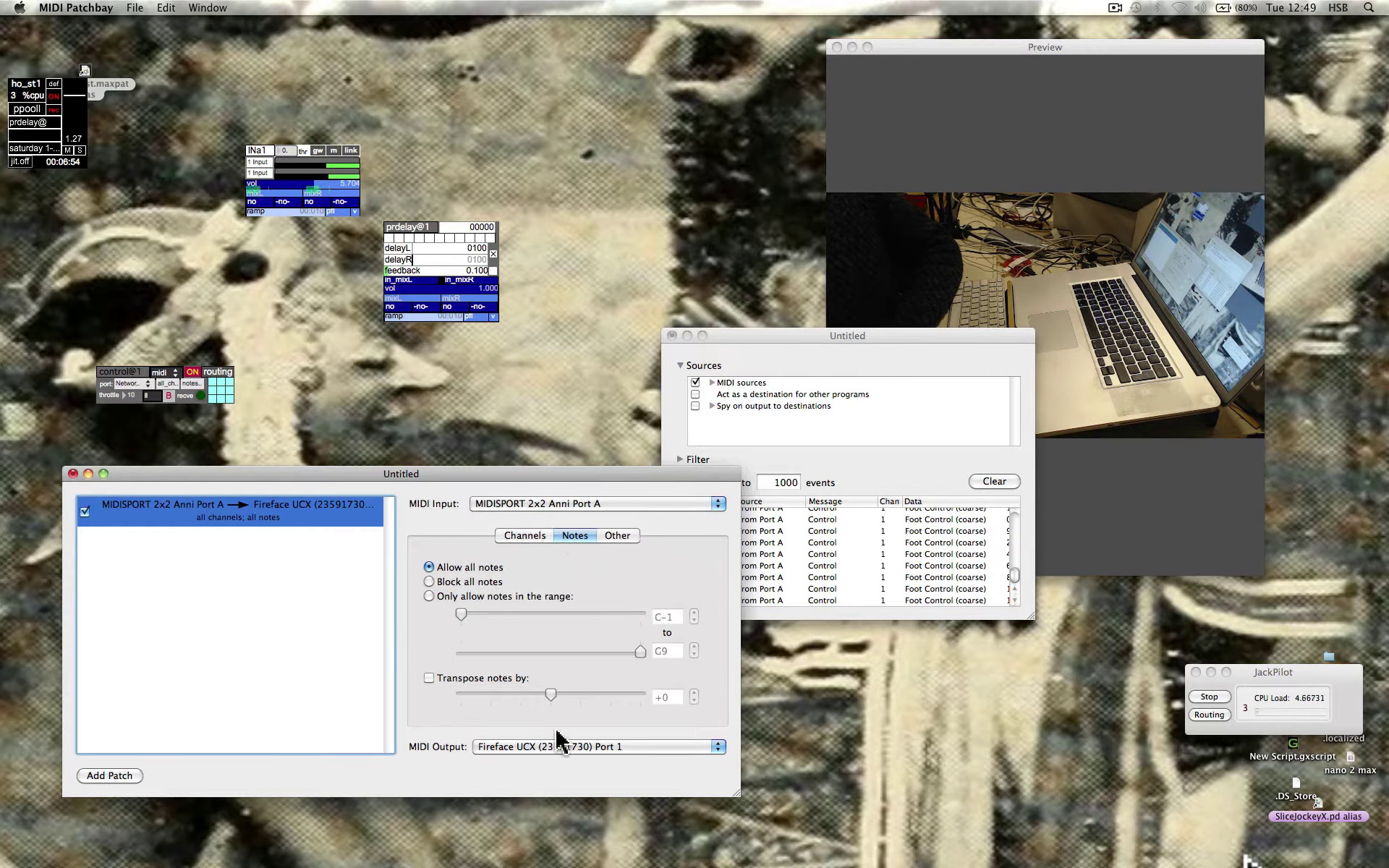
pyautogui.click(546, 754)
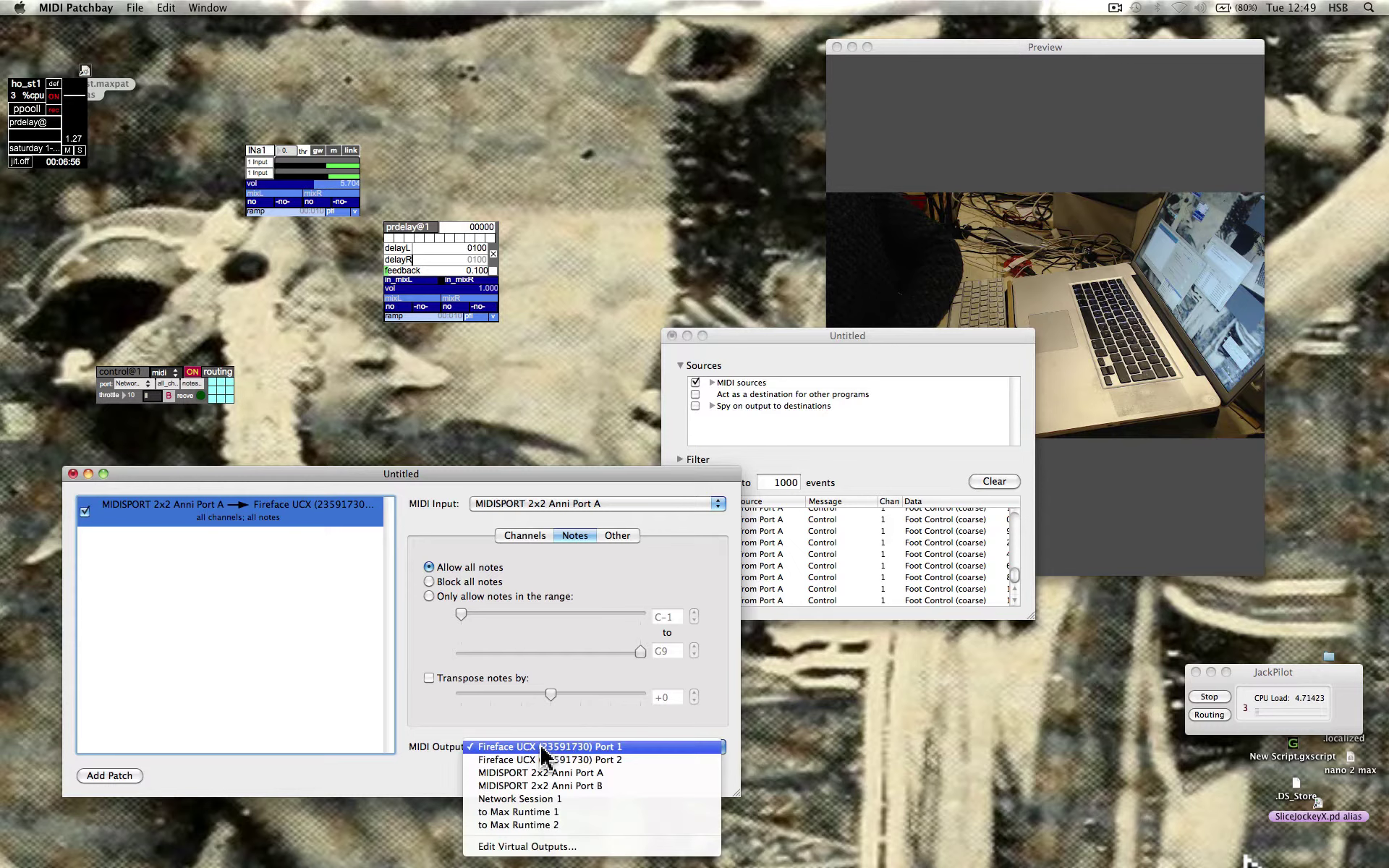
pyautogui.click(548, 814)
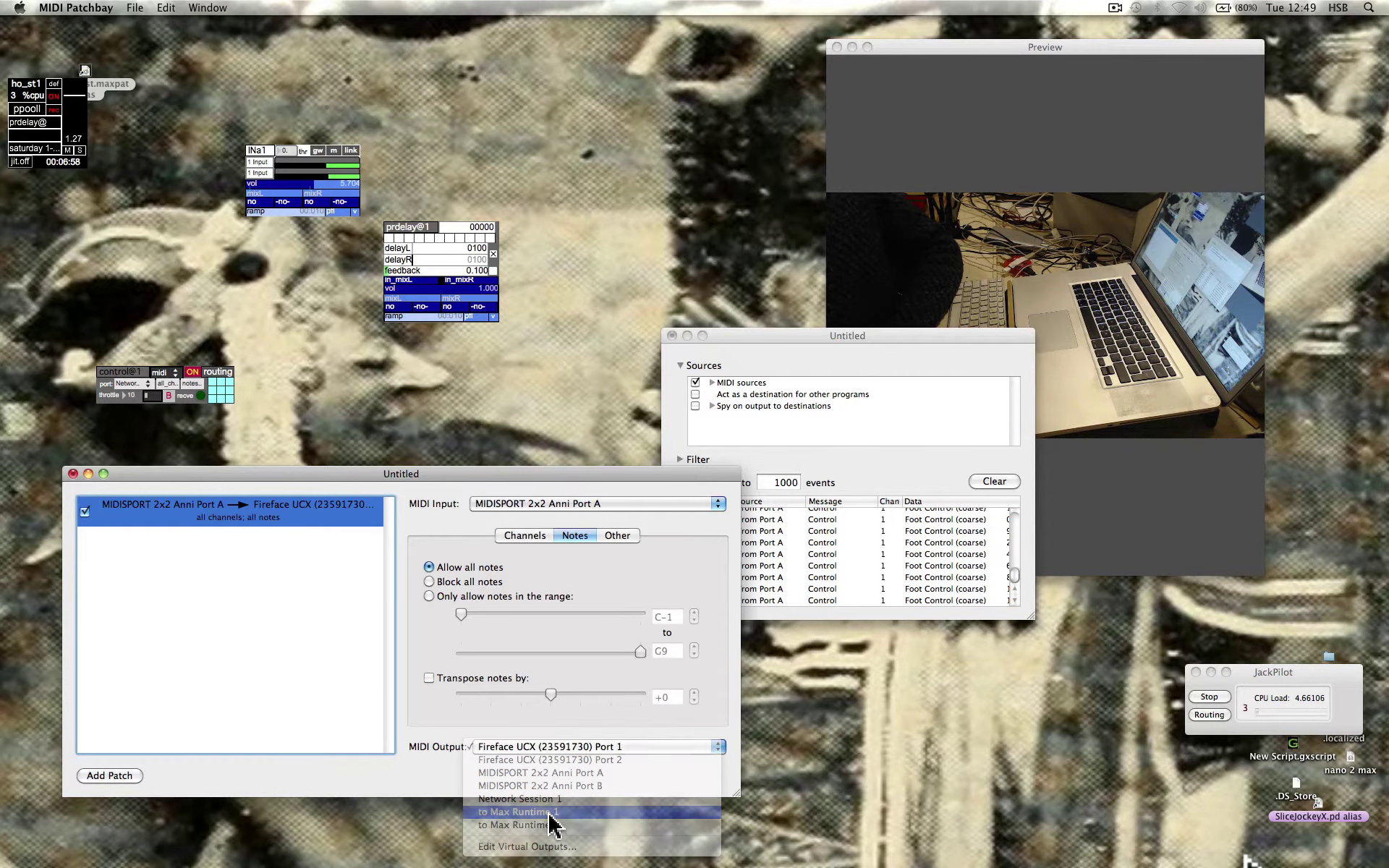
pyautogui.moveTo(200, 480); pyautogui.dragTo(938, 591)
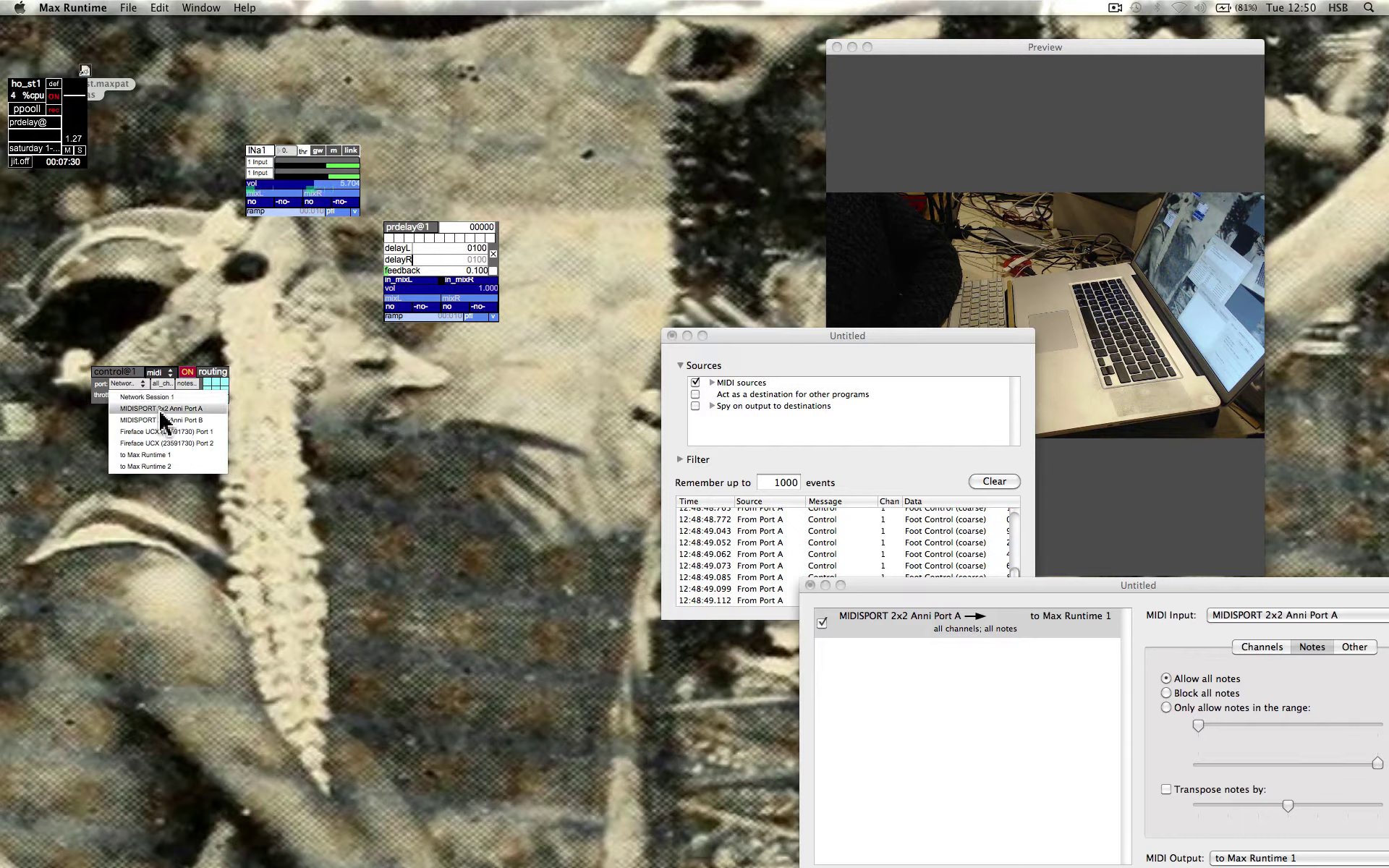
# Step: Set the control module's MIDI port to MIDISPORT 2x2 Anni Port A
pyautogui.click(160, 410)
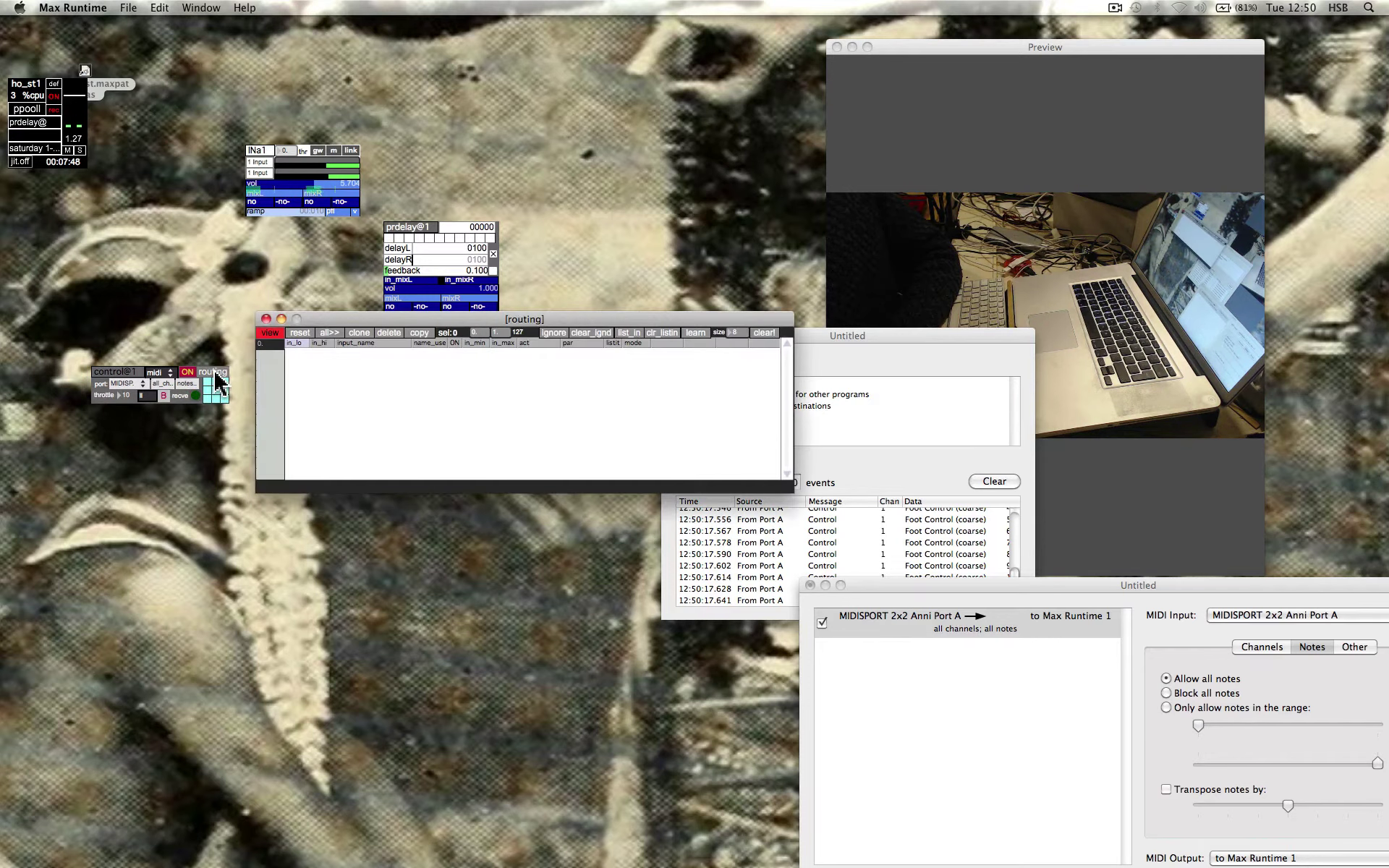
# Step: Set the ch1#4 routing row's target module to prdelay@1
pyautogui.moveTo(357, 323); pyautogui.dragTo(189, 476)
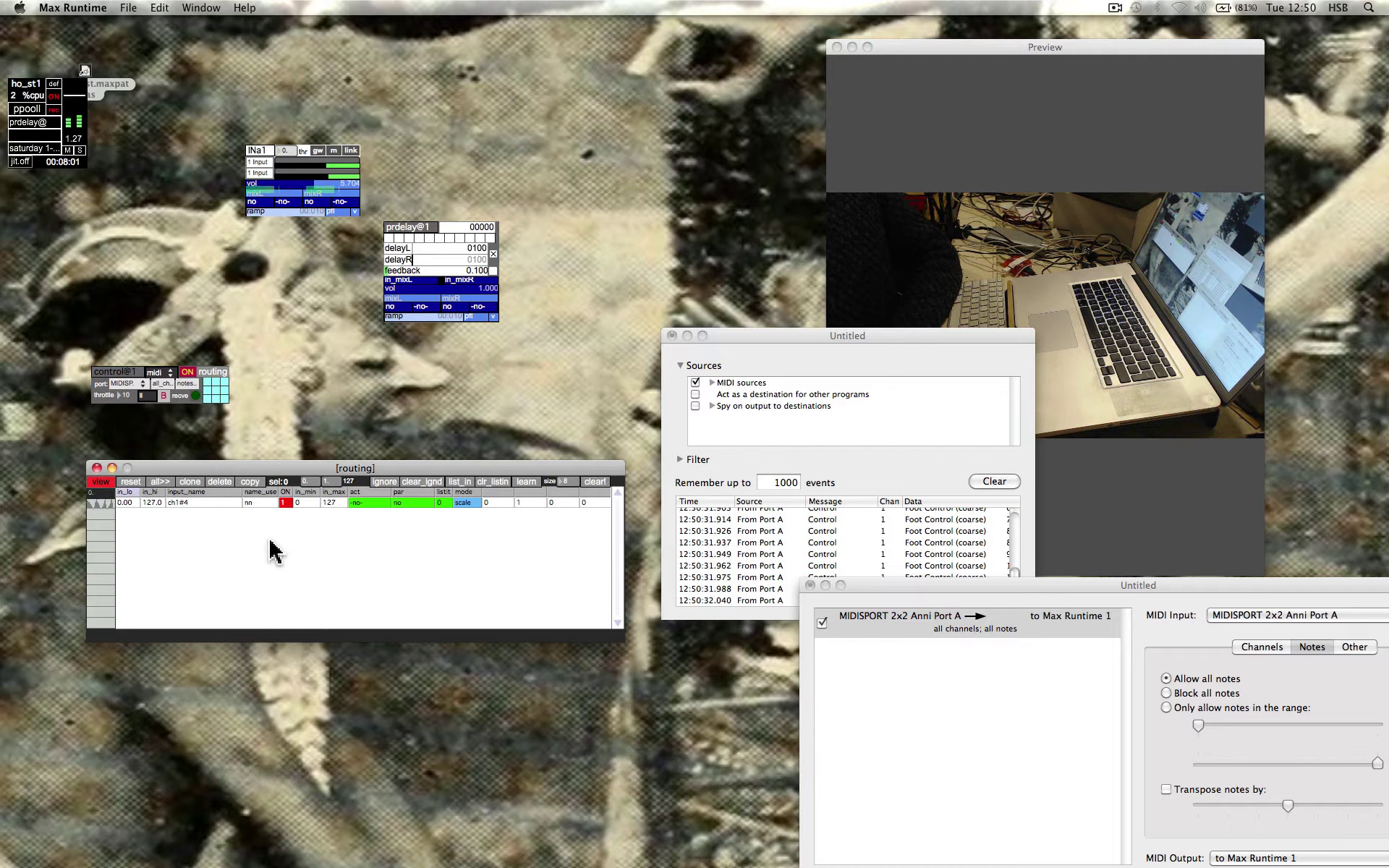
pyautogui.click(366, 505)
pyautogui.click(365, 506)
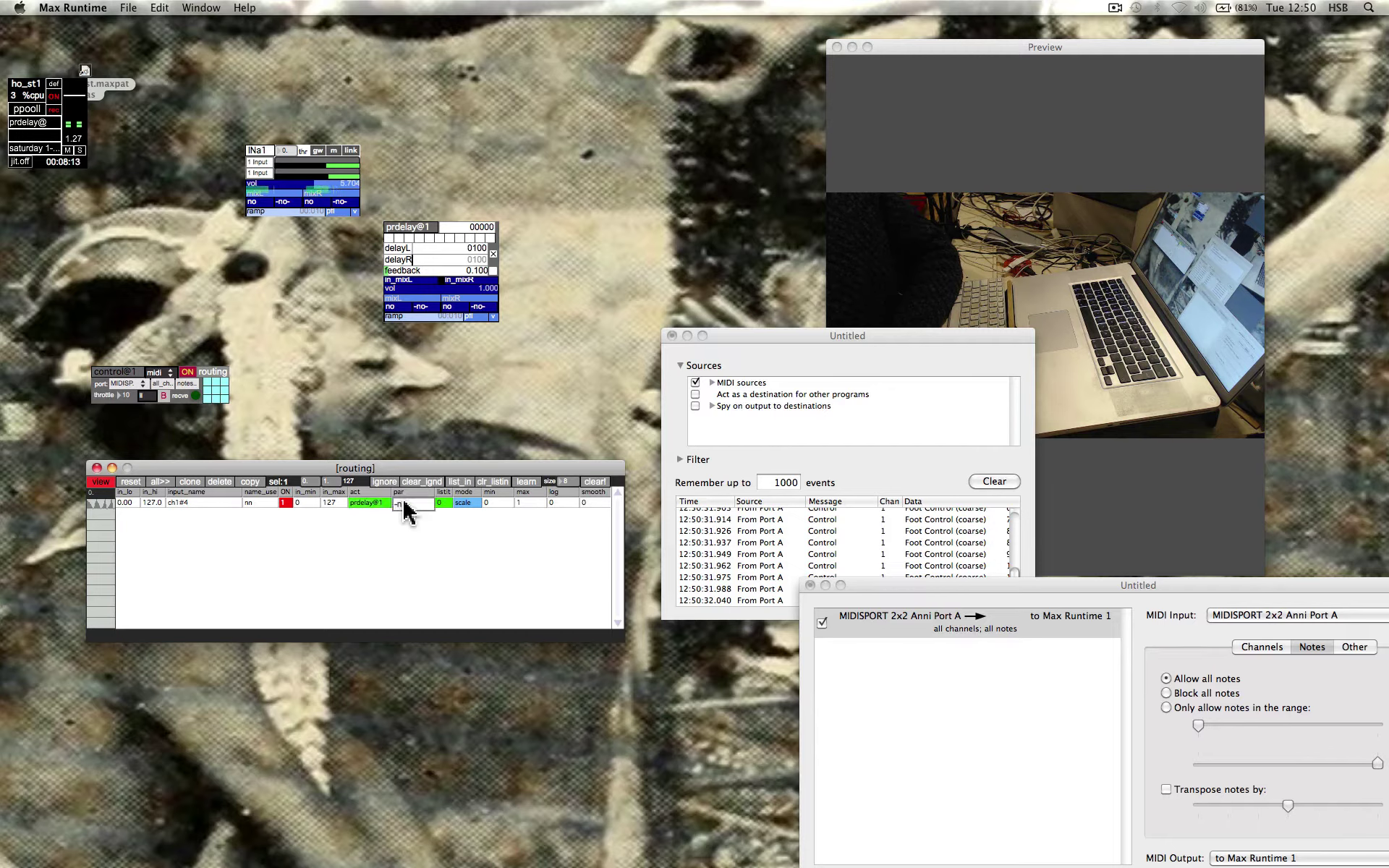
# Step: Set the ch1#4 row's parameter to feedback and test it with the pedal
pyautogui.click(403, 503)
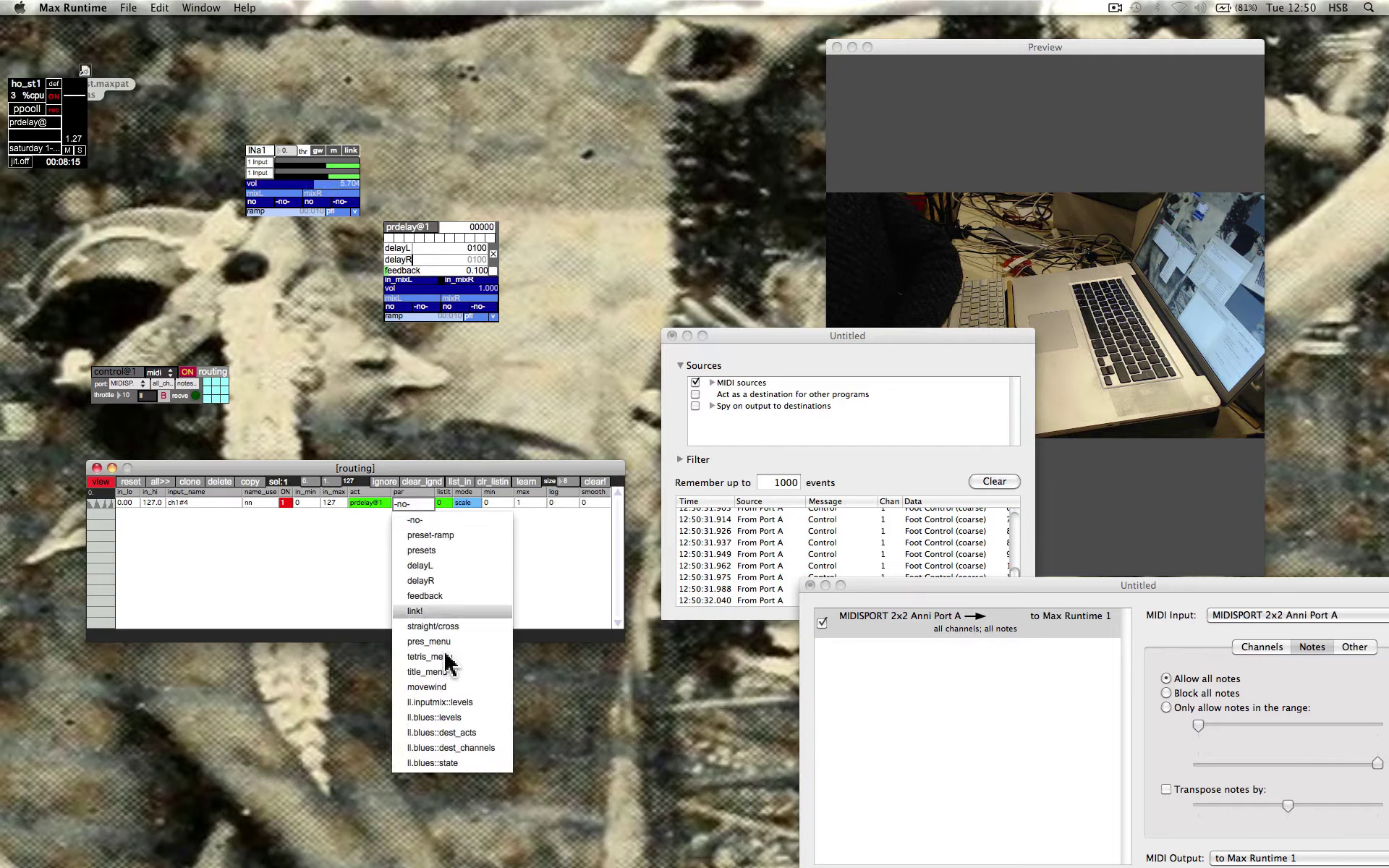
pyautogui.click(436, 599)
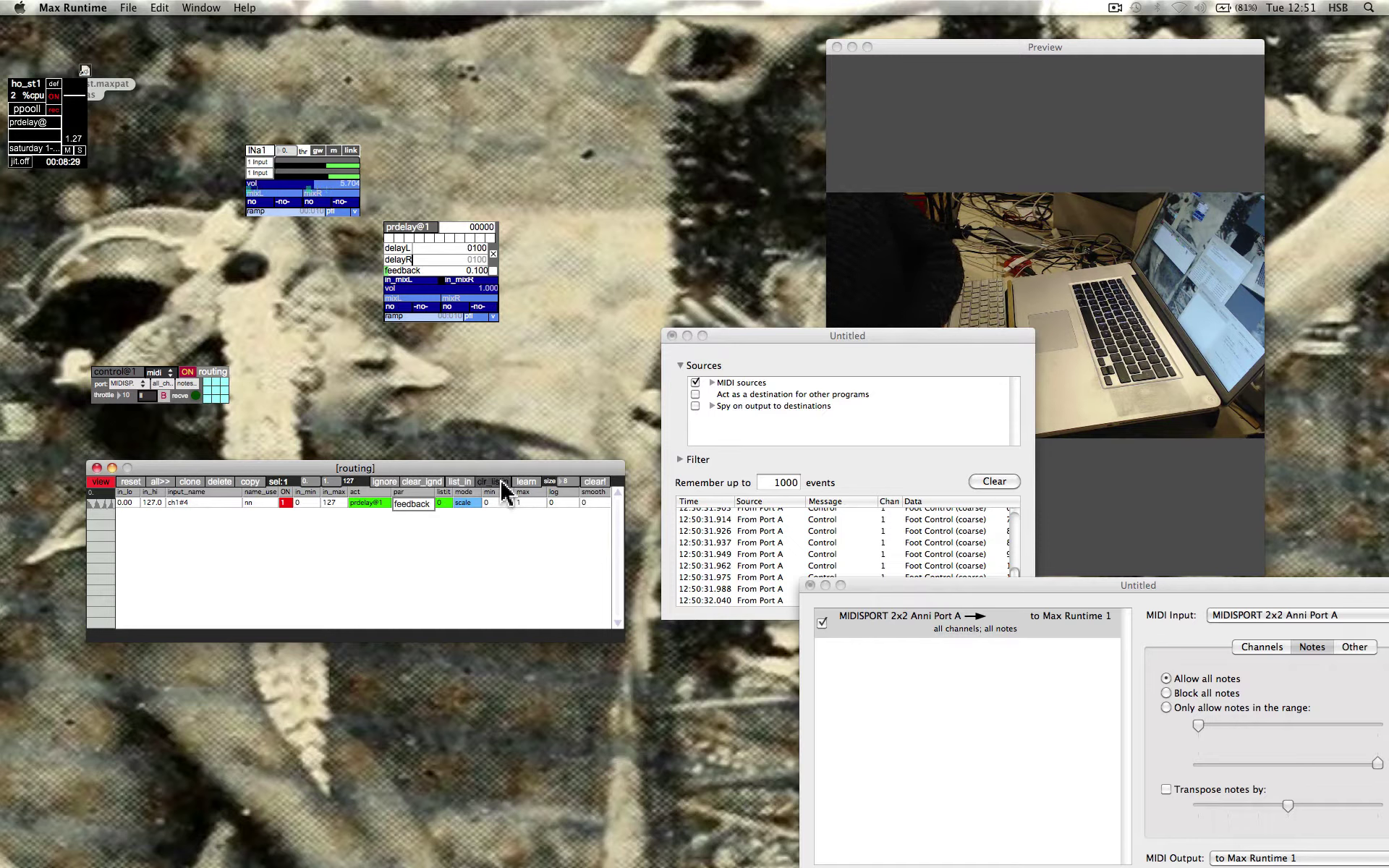
pyautogui.moveTo(504, 465); pyautogui.dragTo(491, 474)
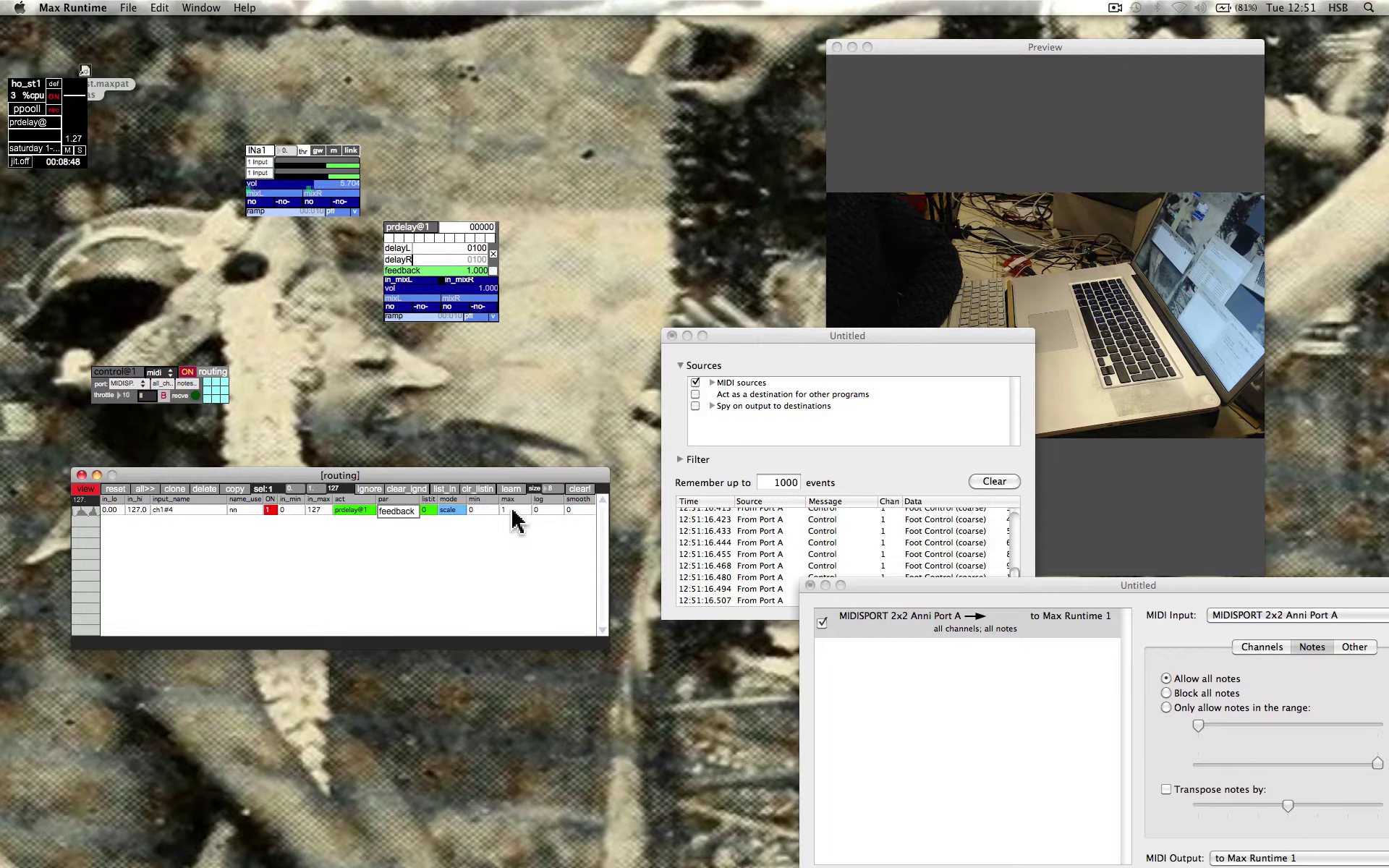
pyautogui.moveTo(527, 477); pyautogui.dragTo(520, 482)
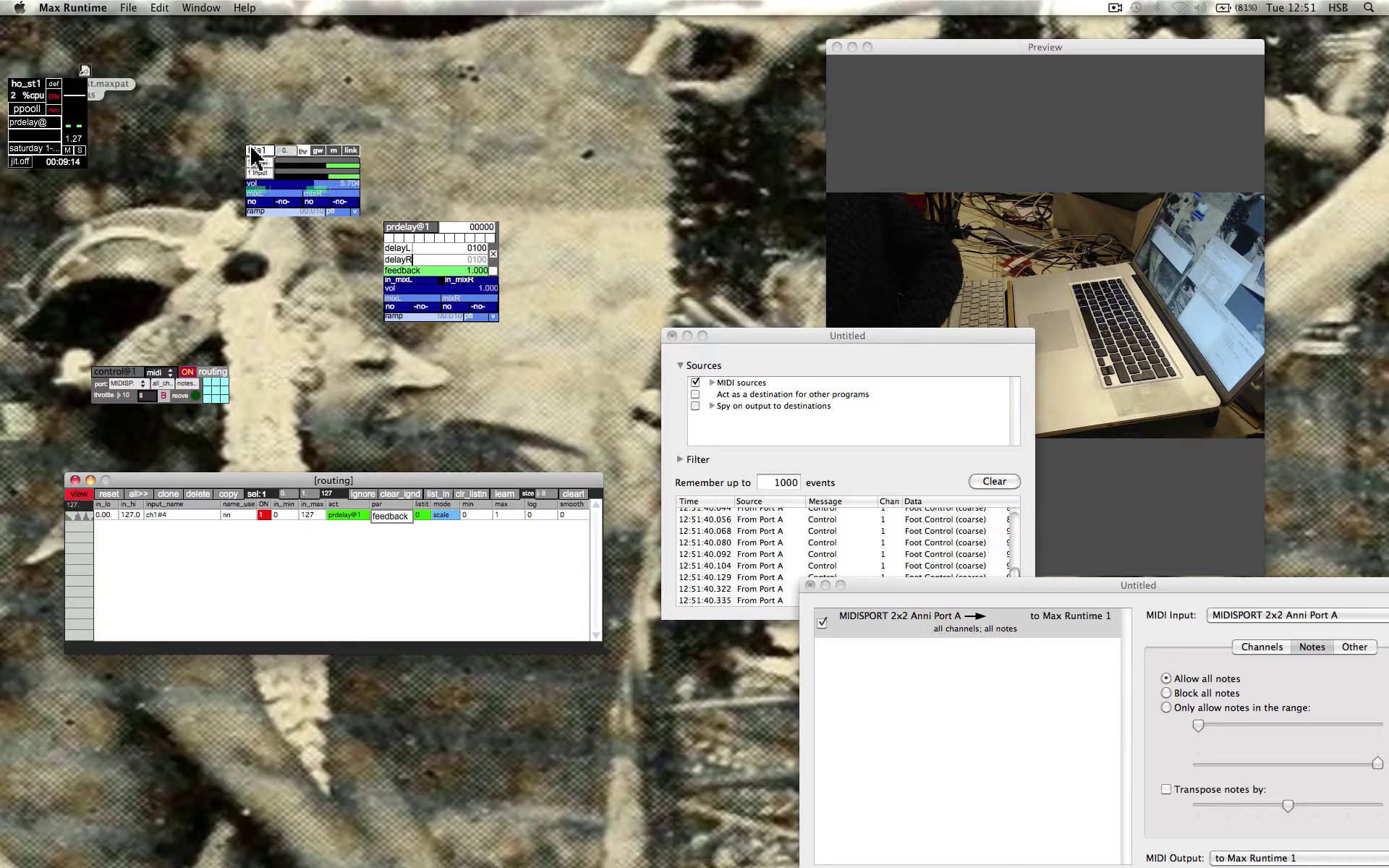
# Step: Route INa1's mix output into prdelay@1 and raise the mixL level
pyautogui.click(256, 205)
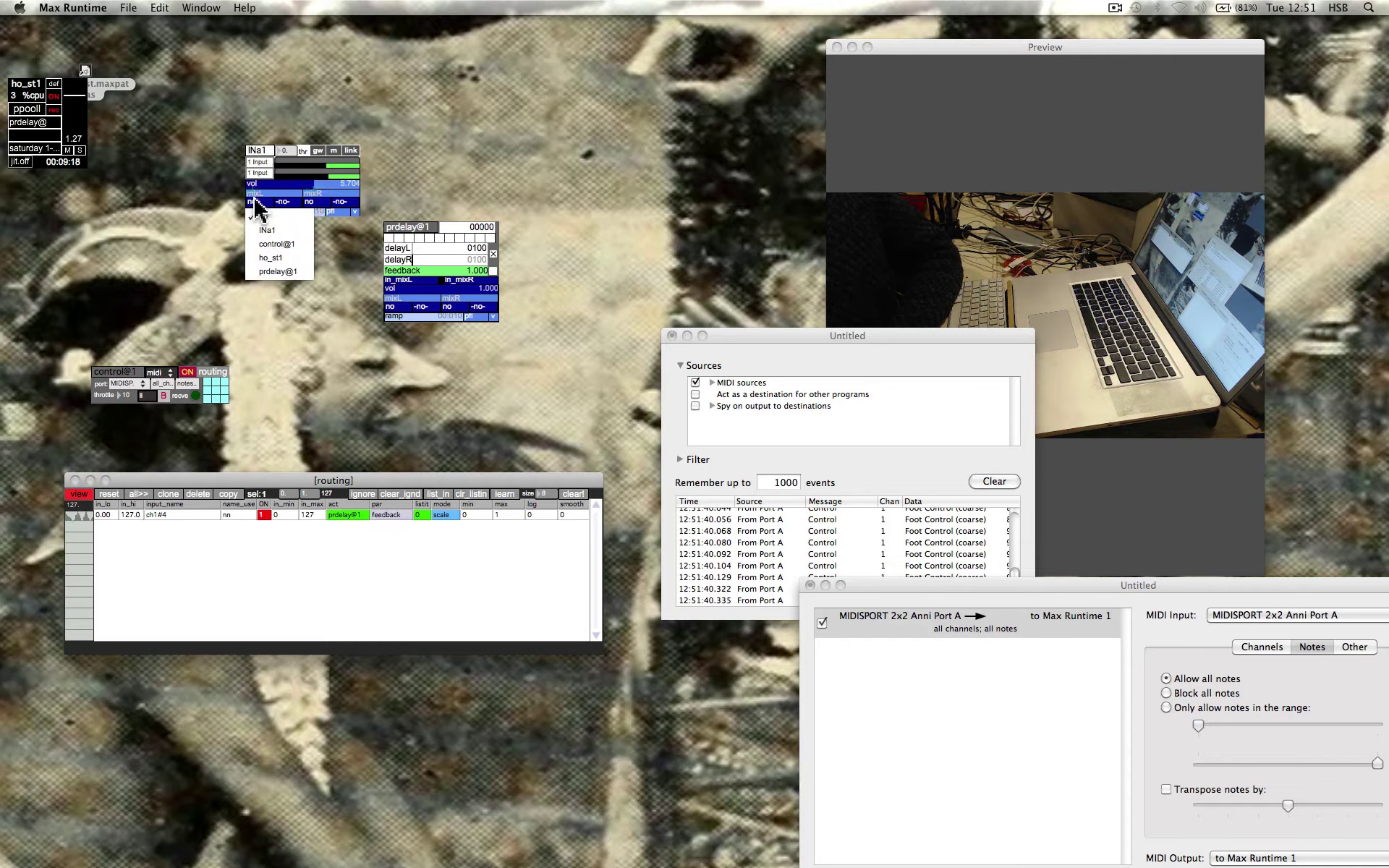
pyautogui.click(276, 271)
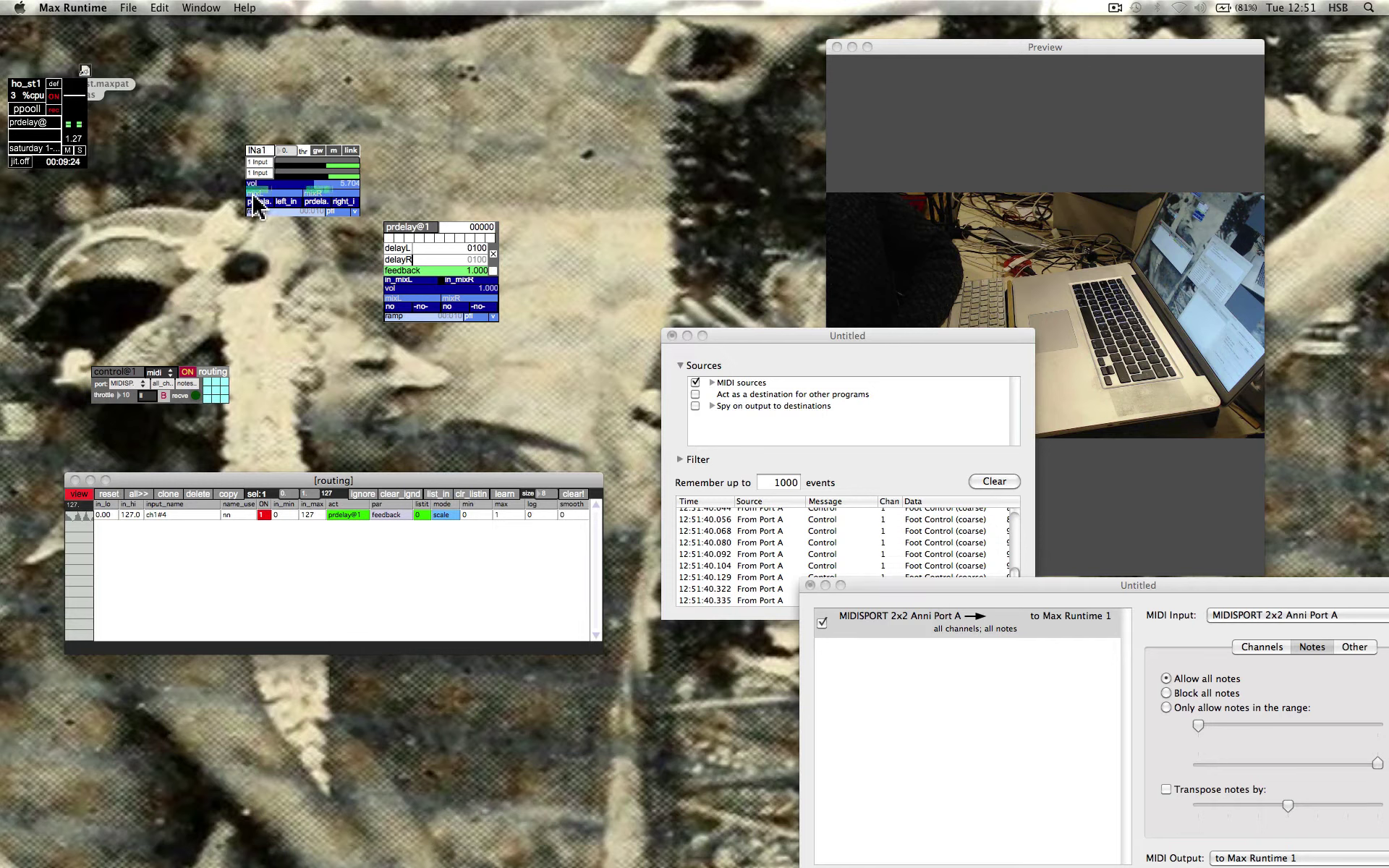
pyautogui.moveTo(257, 207); pyautogui.dragTo(303, 206)
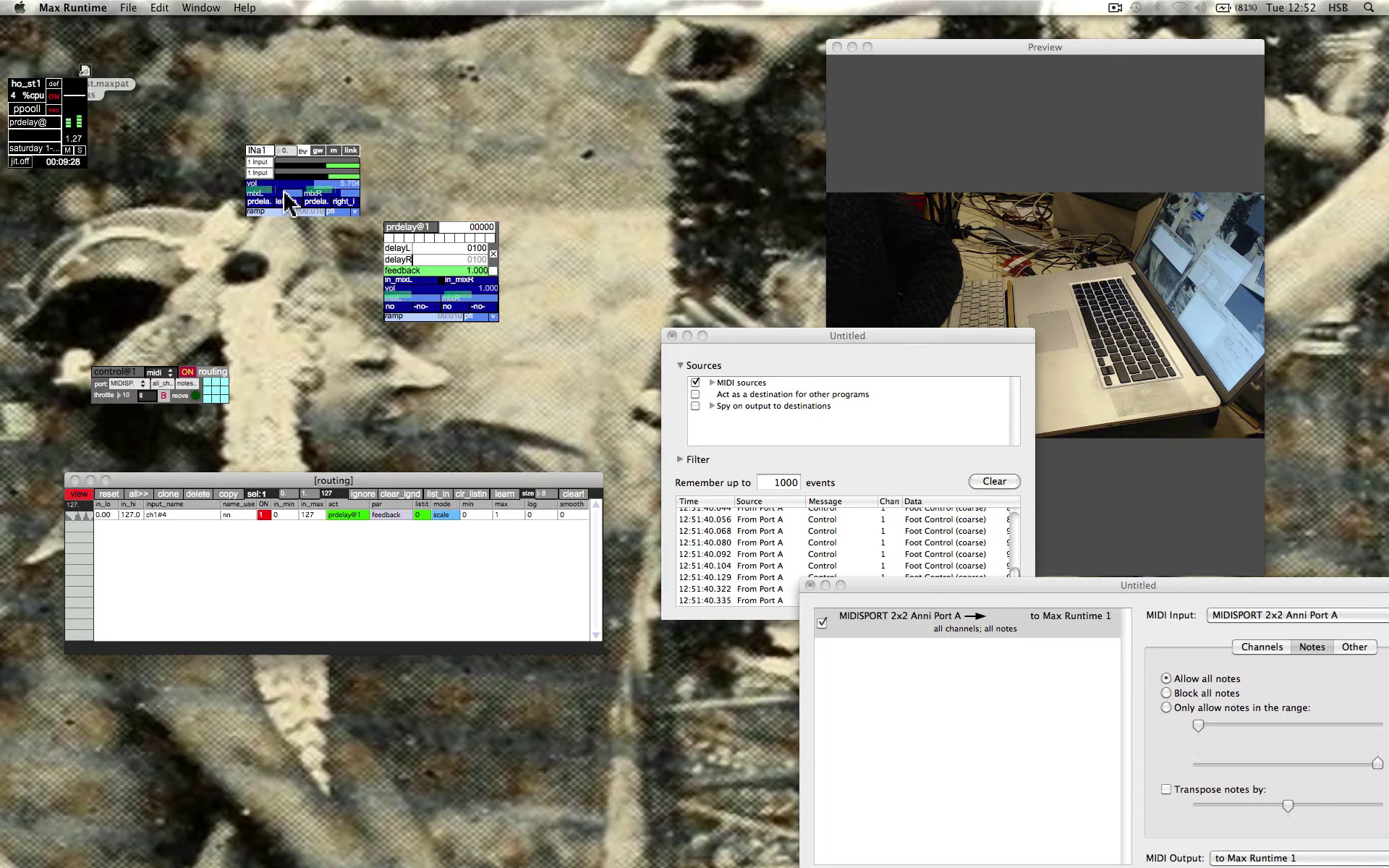
# Step: Route both prdelay@1 outputs to ho_st1 and shorten the right delay time
pyautogui.click(392, 309)
pyautogui.click(395, 363)
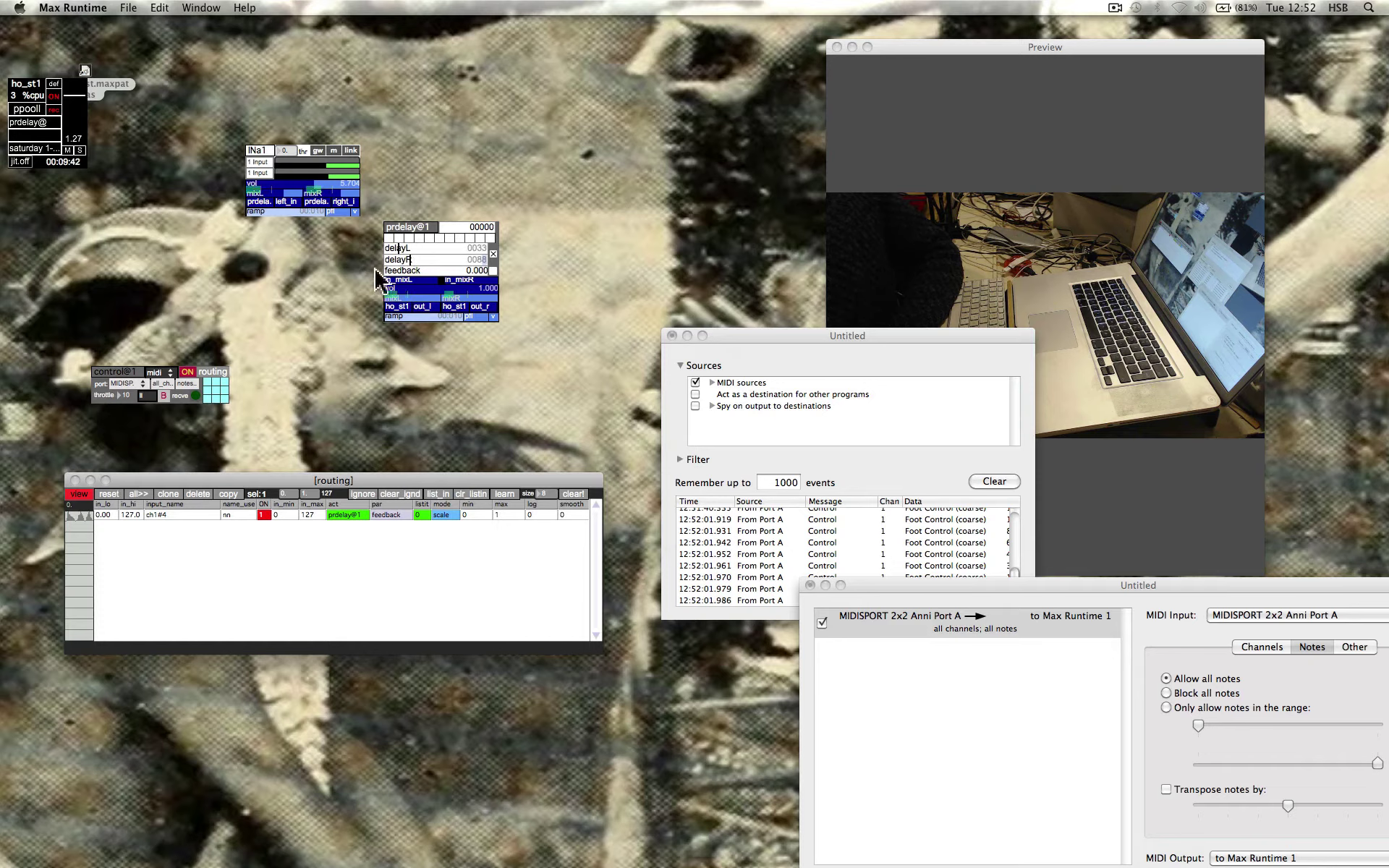
pyautogui.moveTo(406, 261); pyautogui.dragTo(405, 284)
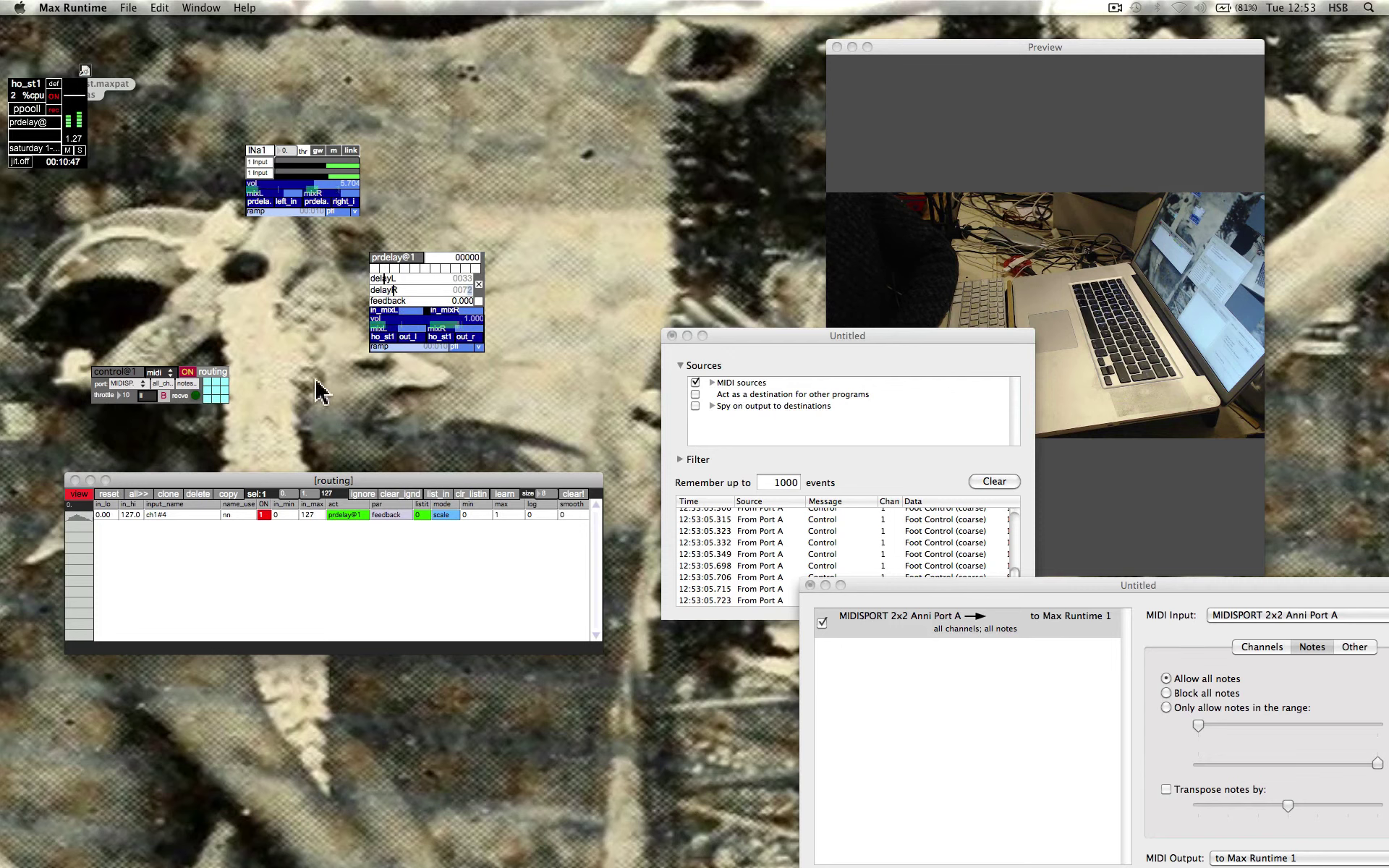
# Step: Bring the routing table forward, move MIDI Monitor aside, and select the ch1#4 row
pyautogui.click(197, 486)
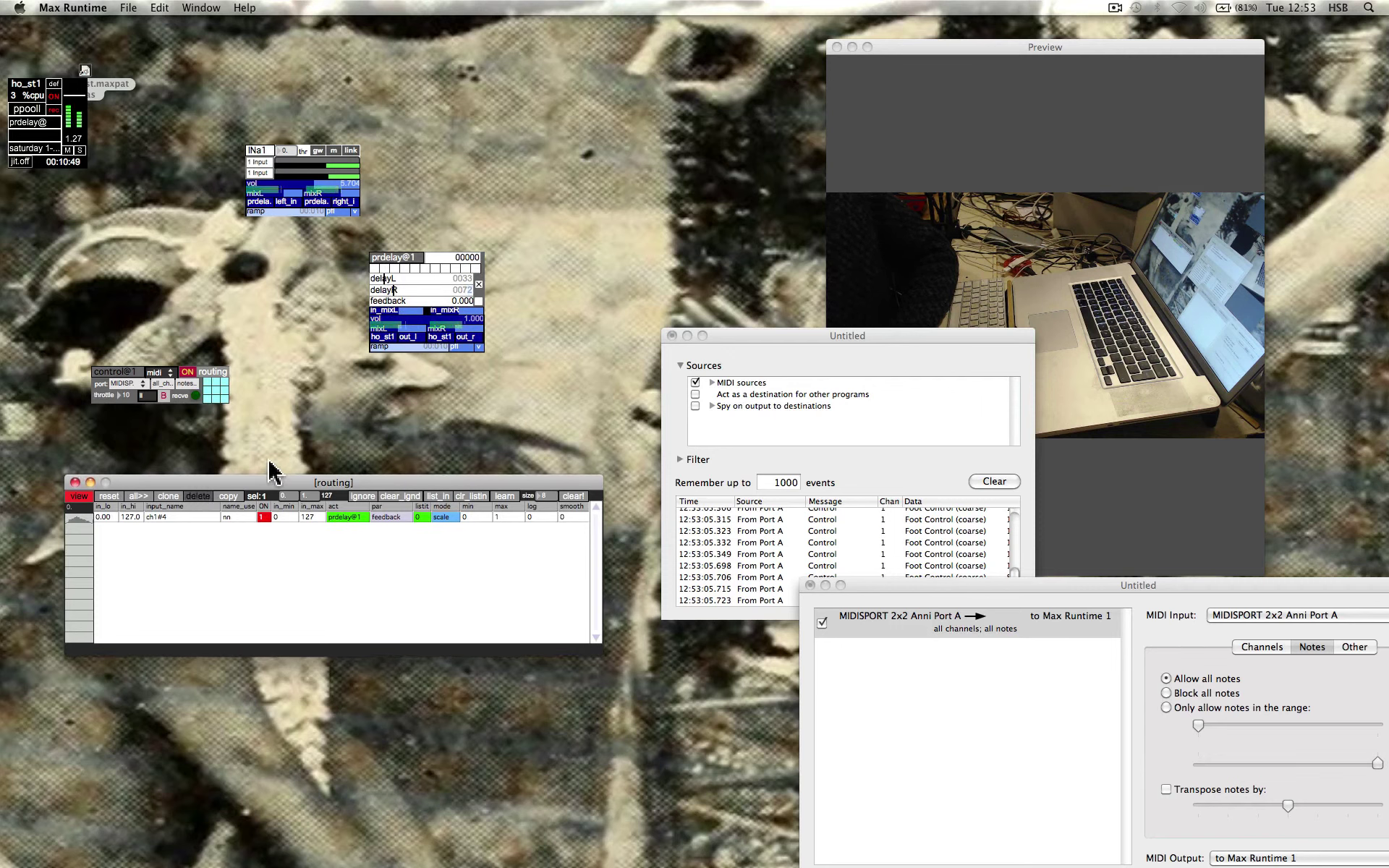
pyautogui.moveTo(769, 335); pyautogui.dragTo(811, 297)
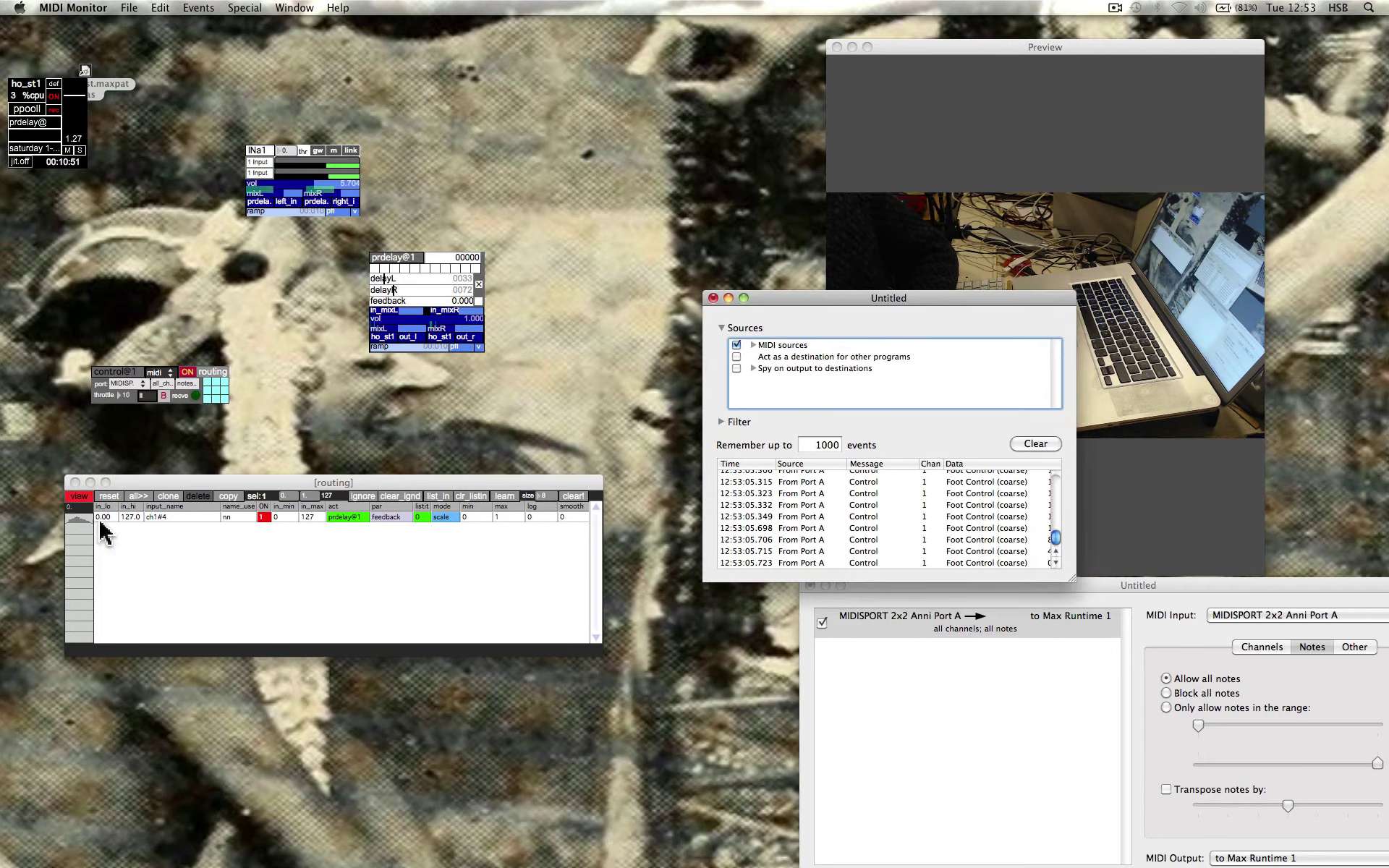
pyautogui.click(154, 527)
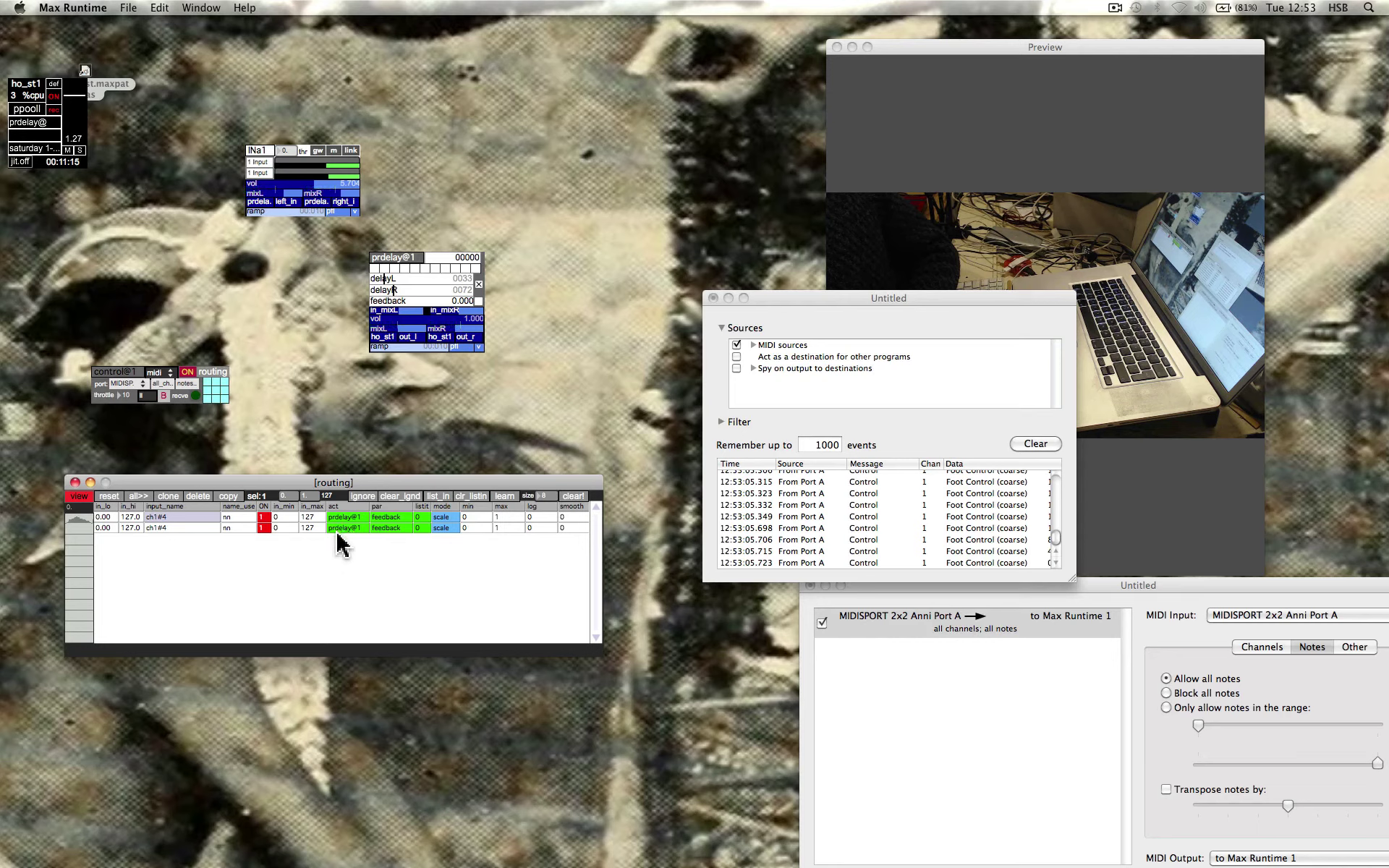
# Step: Switch row 2's parameter to delayL, then set feedback near 0.318 and delayR to 0046
pyautogui.click(388, 530)
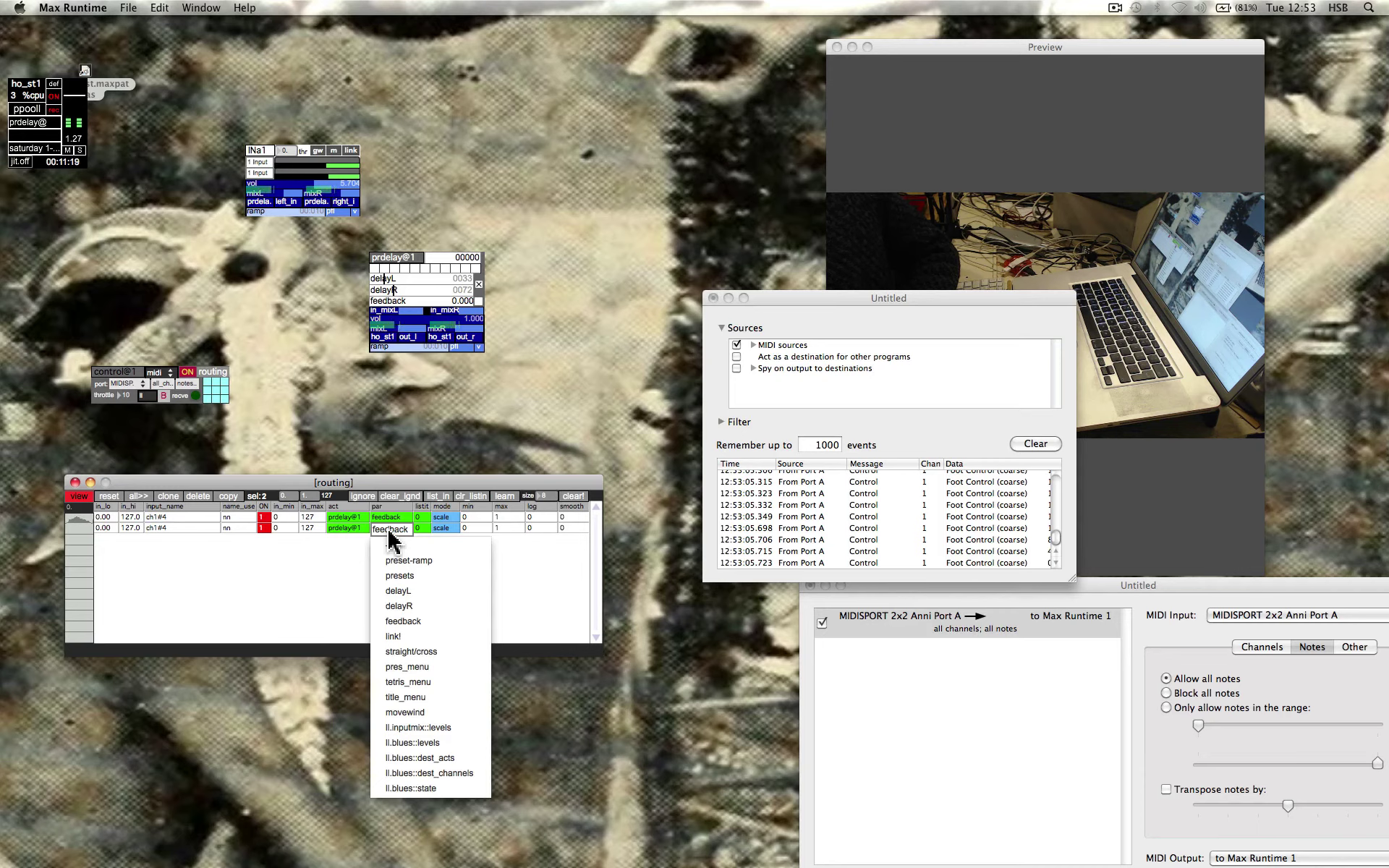
pyautogui.click(398, 592)
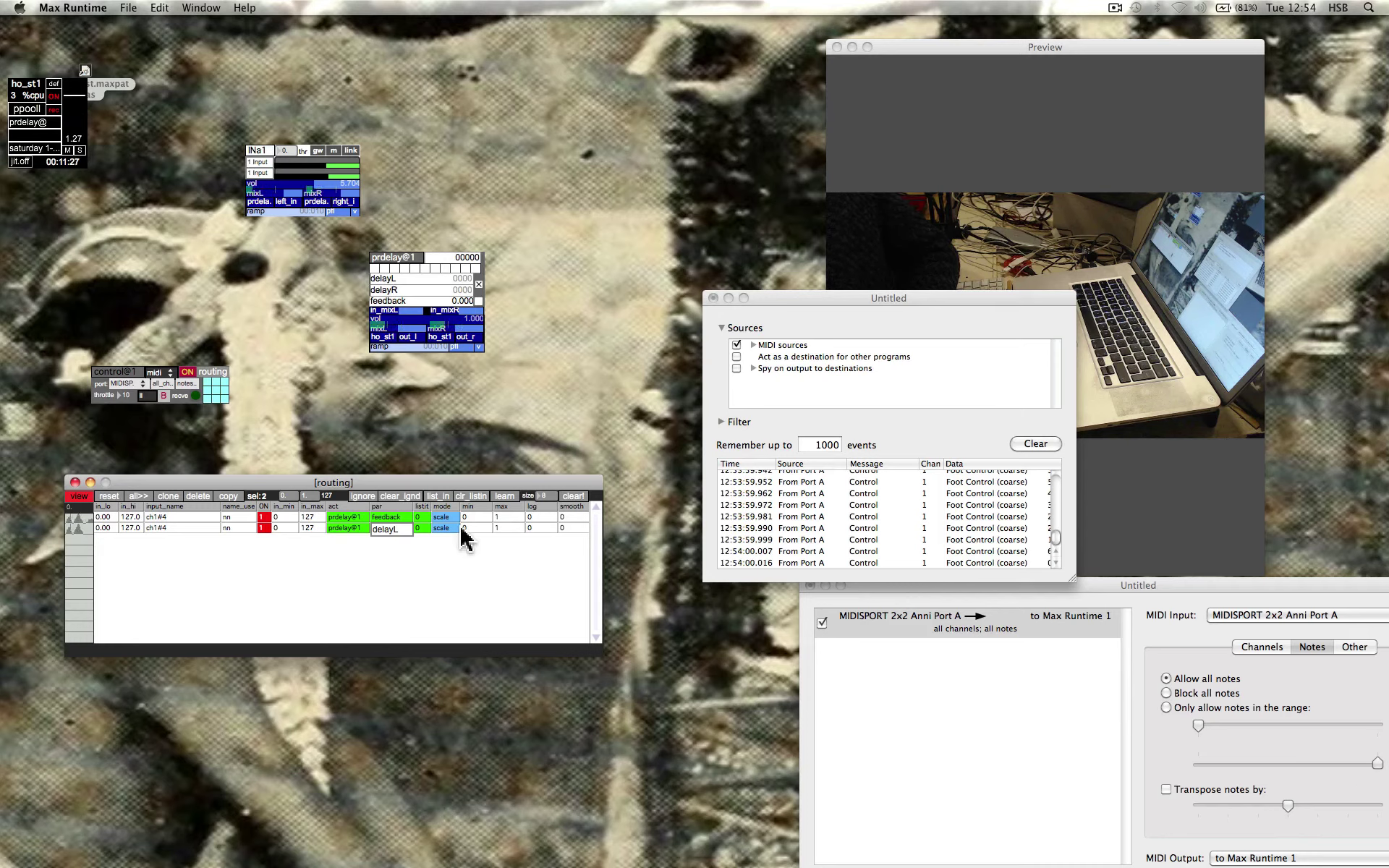
pyautogui.click(475, 281)
pyautogui.click(405, 302)
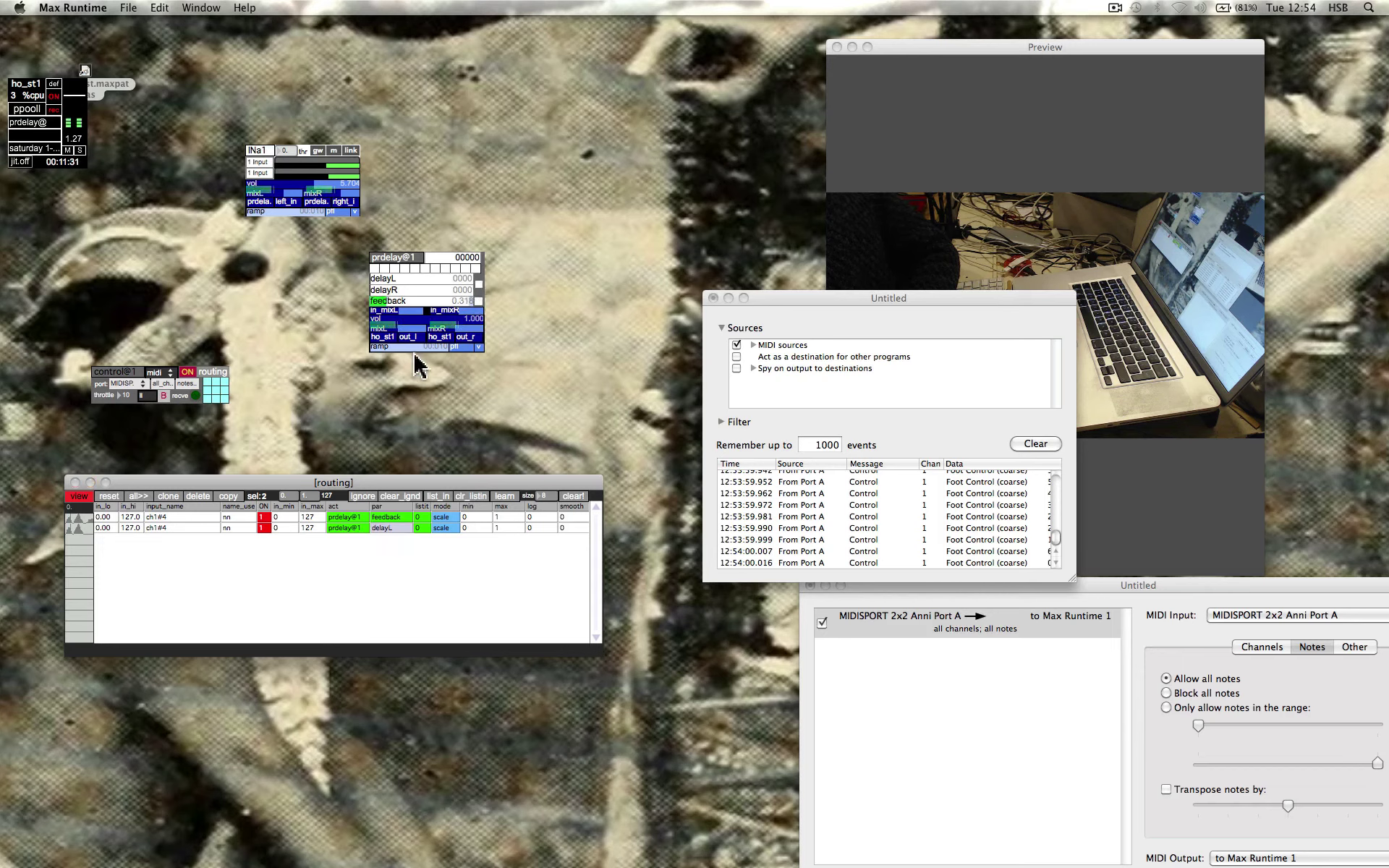
pyautogui.click(387, 290)
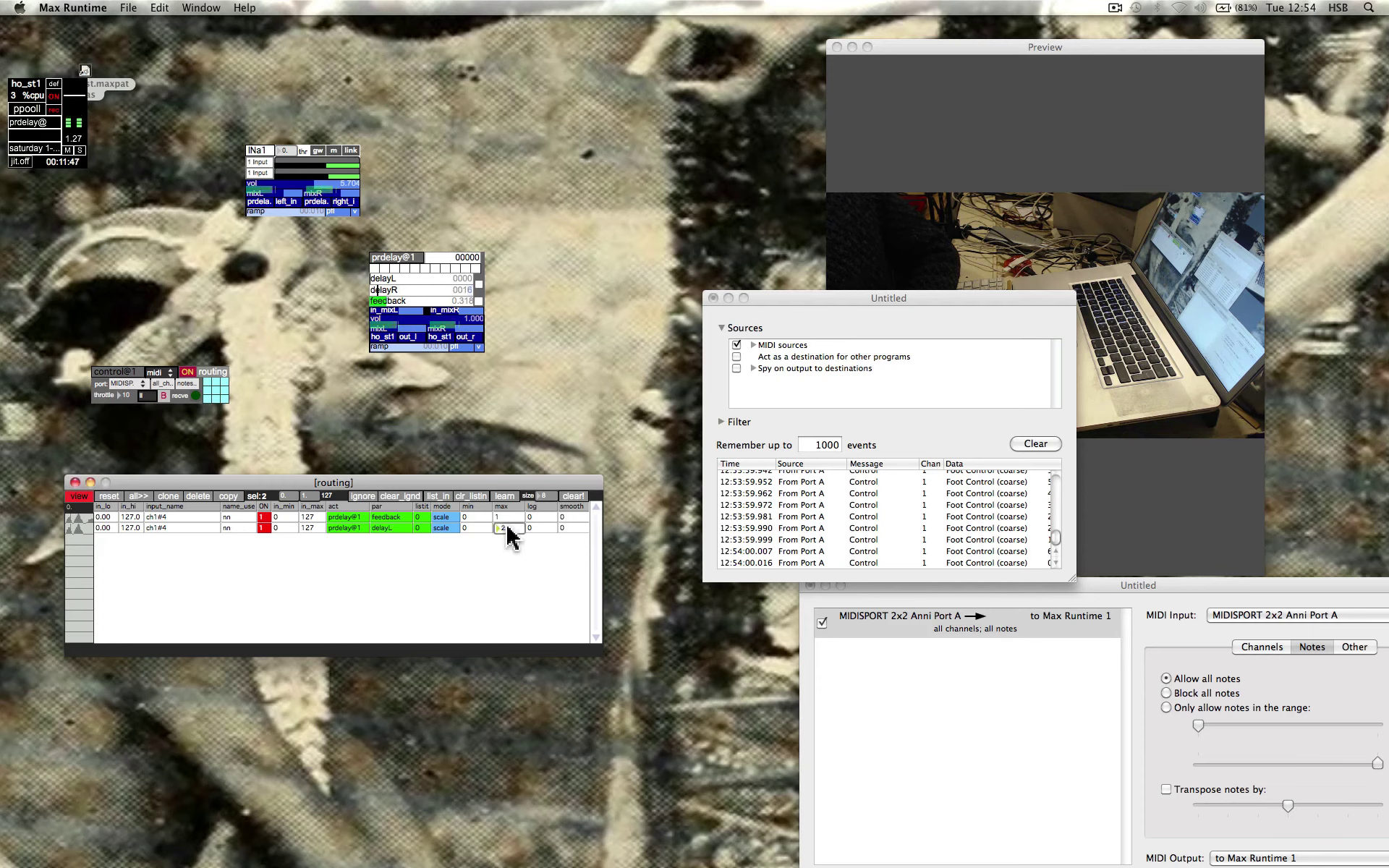
# Step: Raise the delayL row's maximum value to widen the pedal's sweep, then confirm it
pyautogui.moveTo(507, 527); pyautogui.dragTo(506, 434)
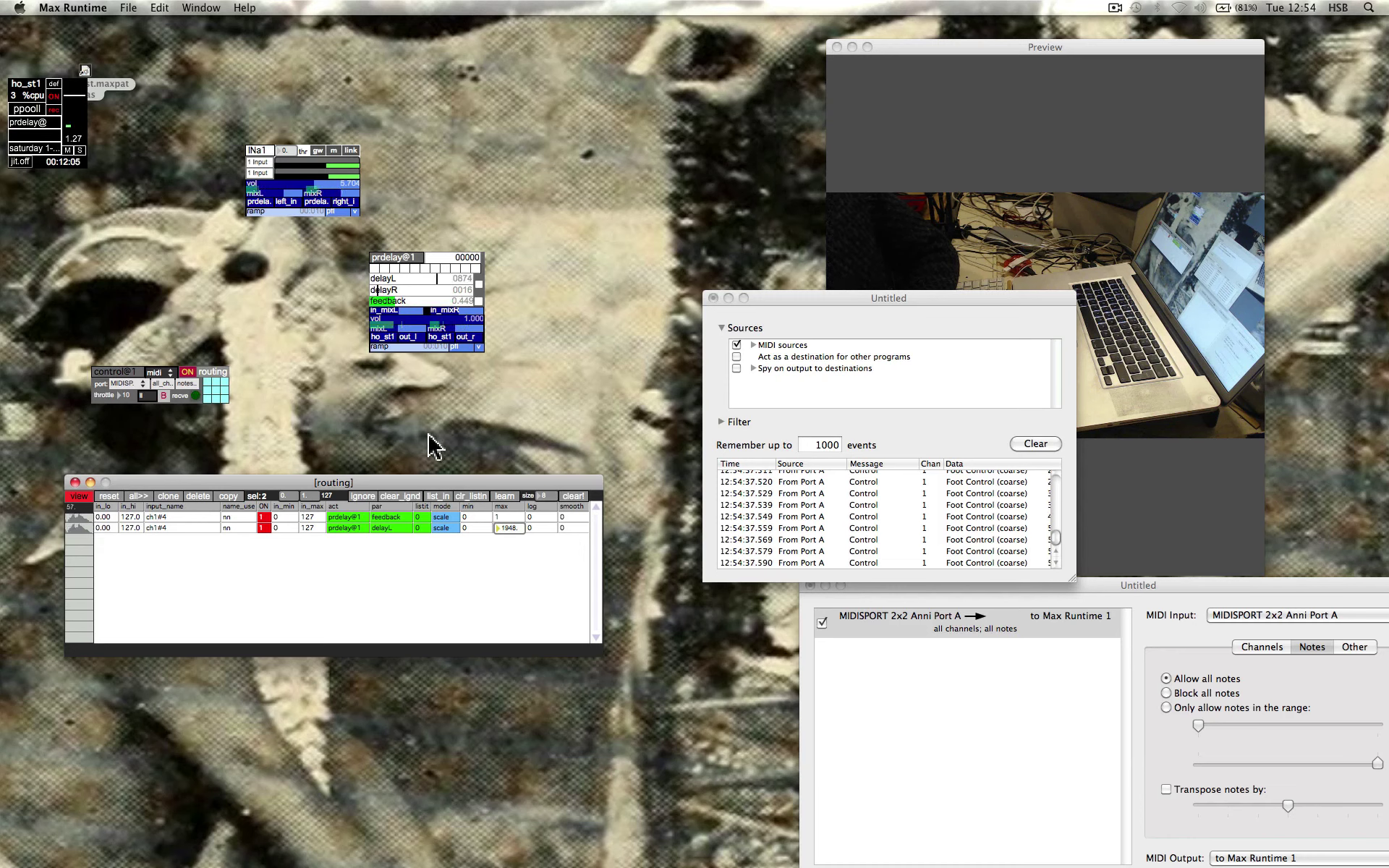
pyautogui.click(504, 530)
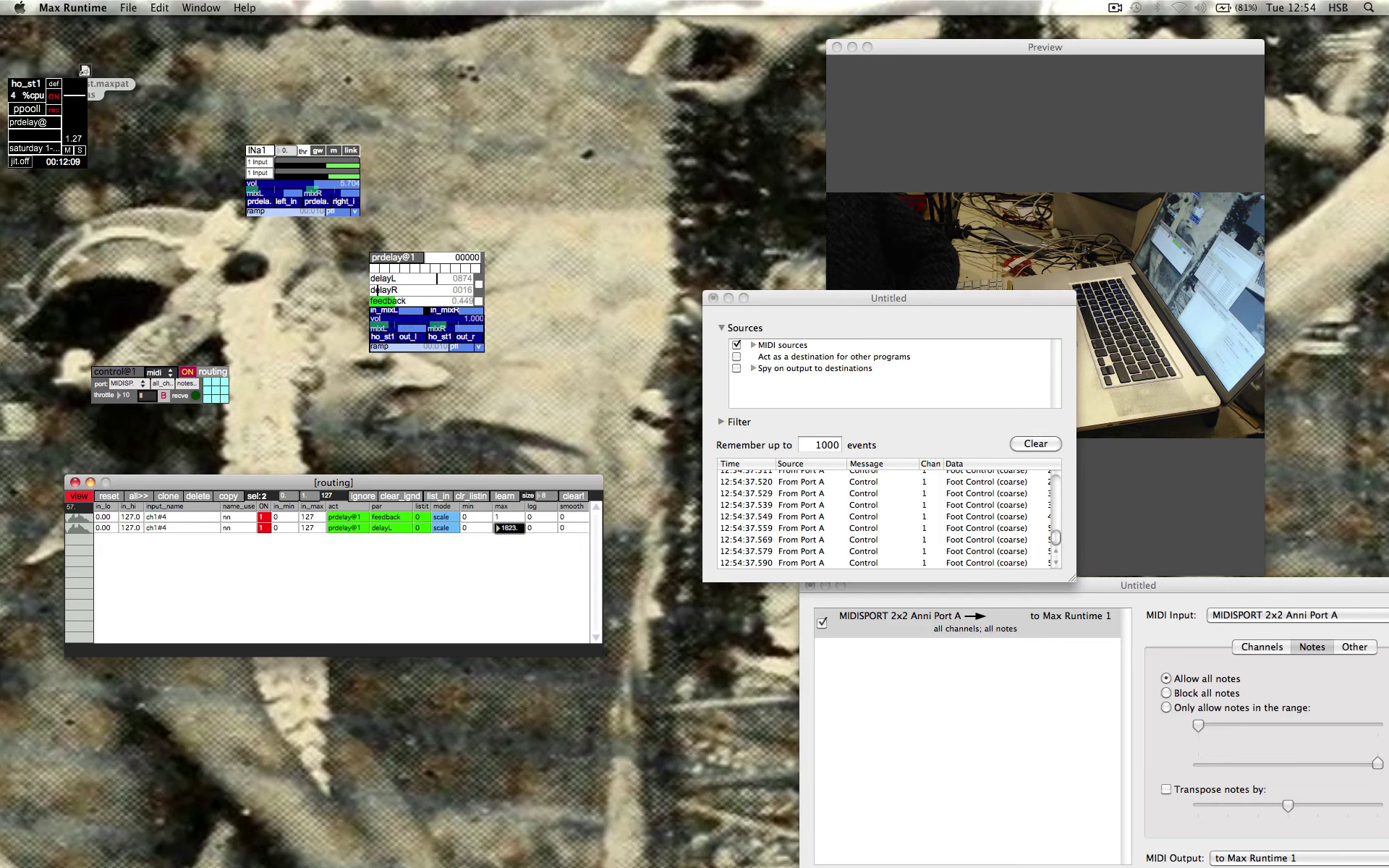